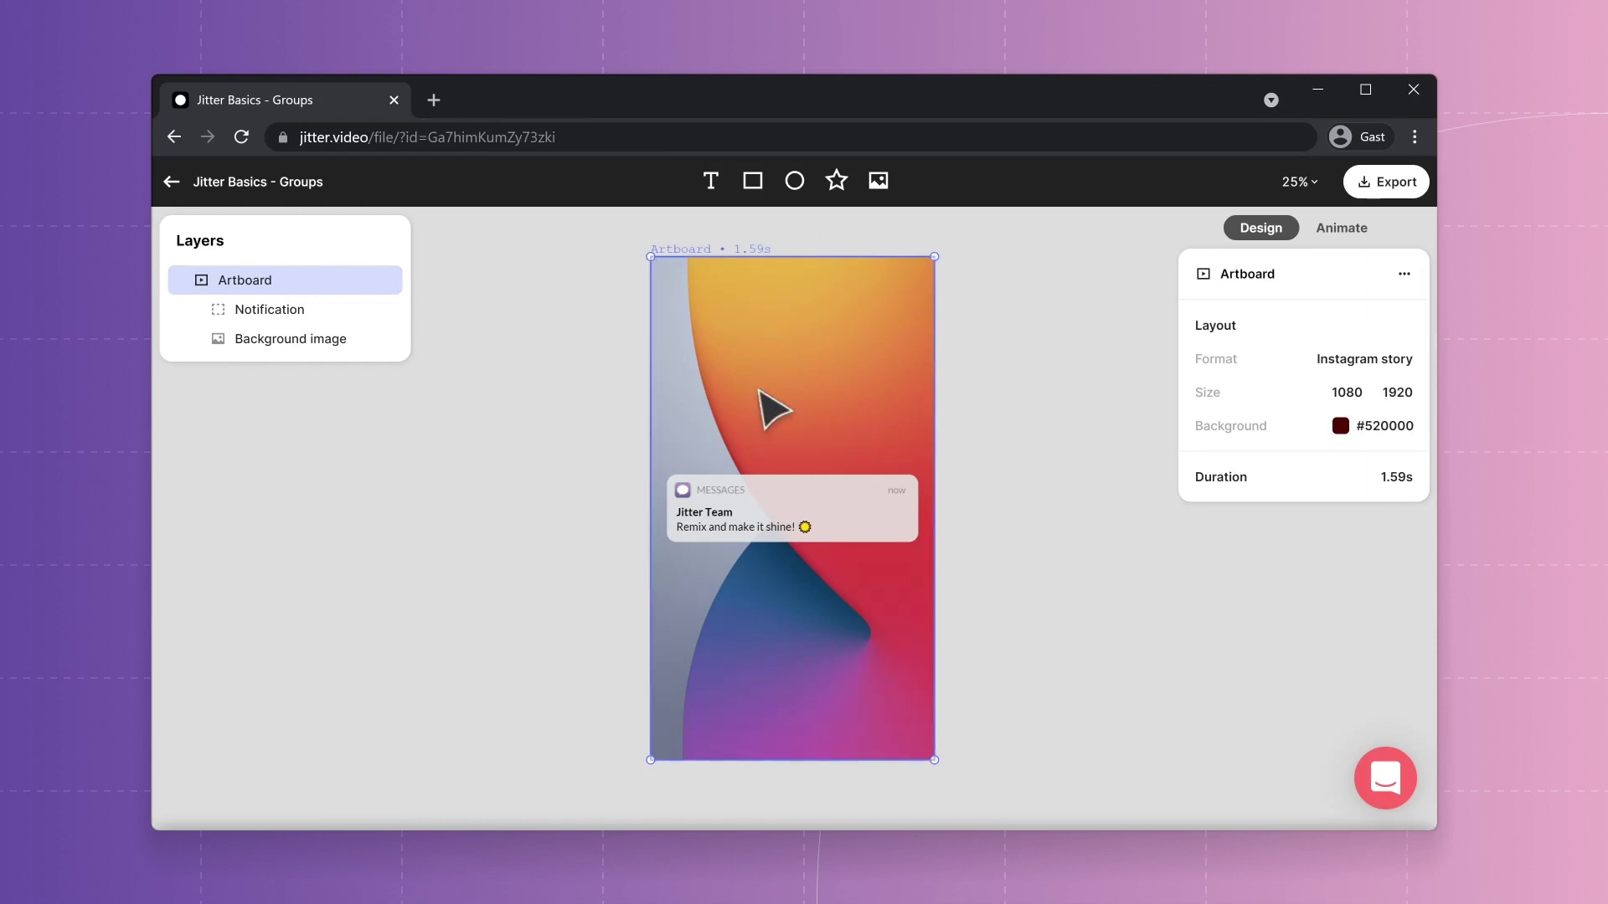
Expand the Notification group to show its text layers, Header group and Background, and inspect the Header
left_click(280, 312)
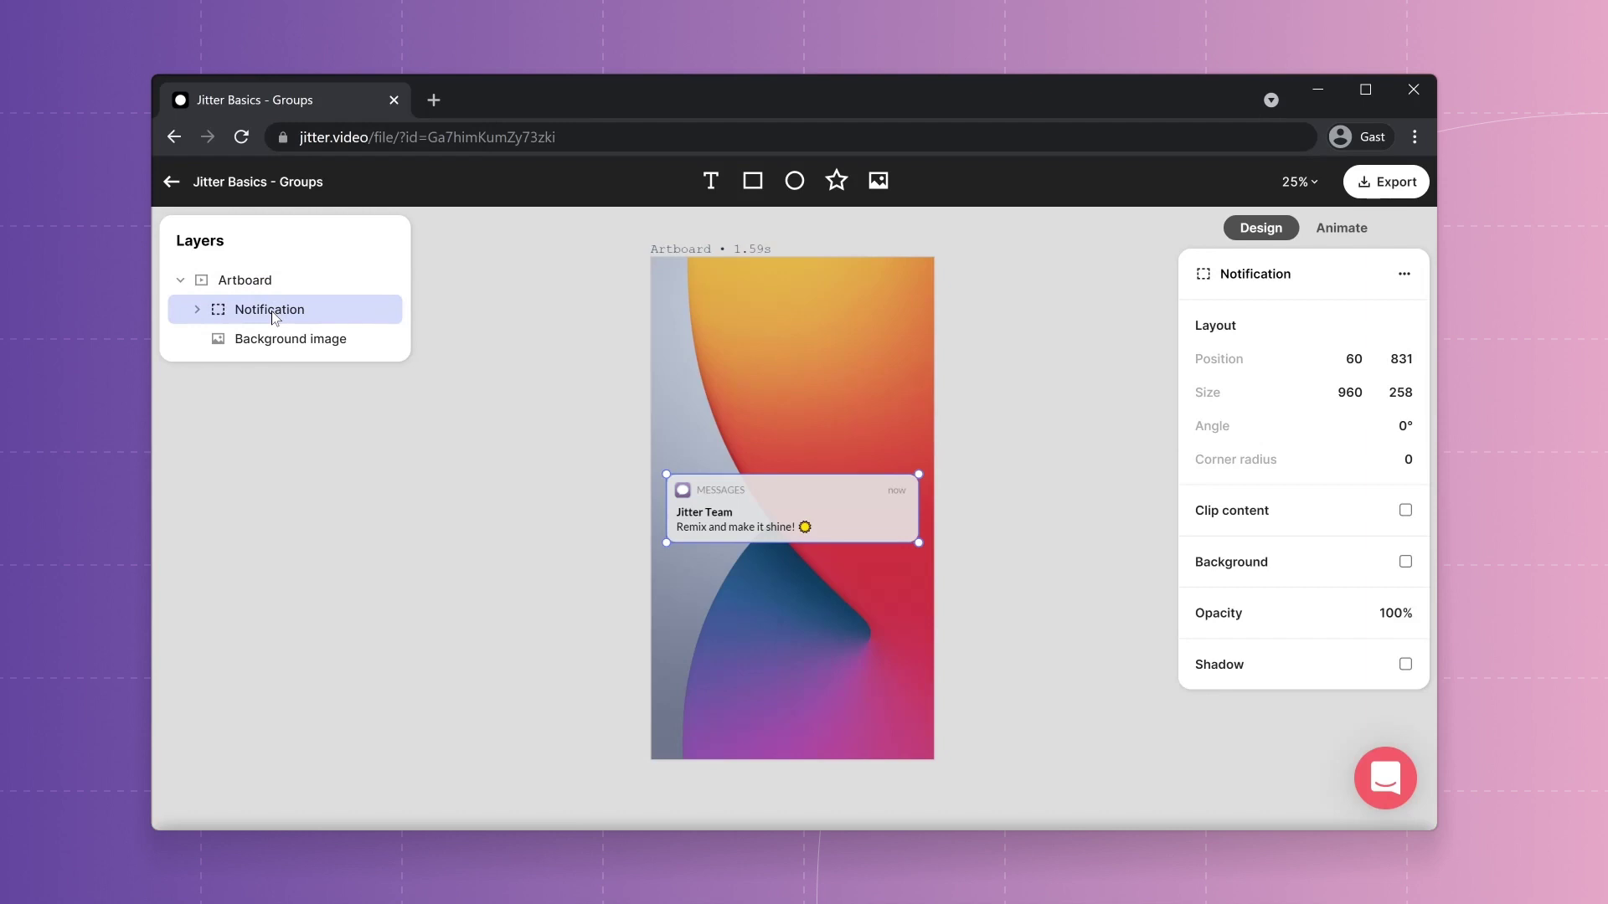
left_click(198, 310)
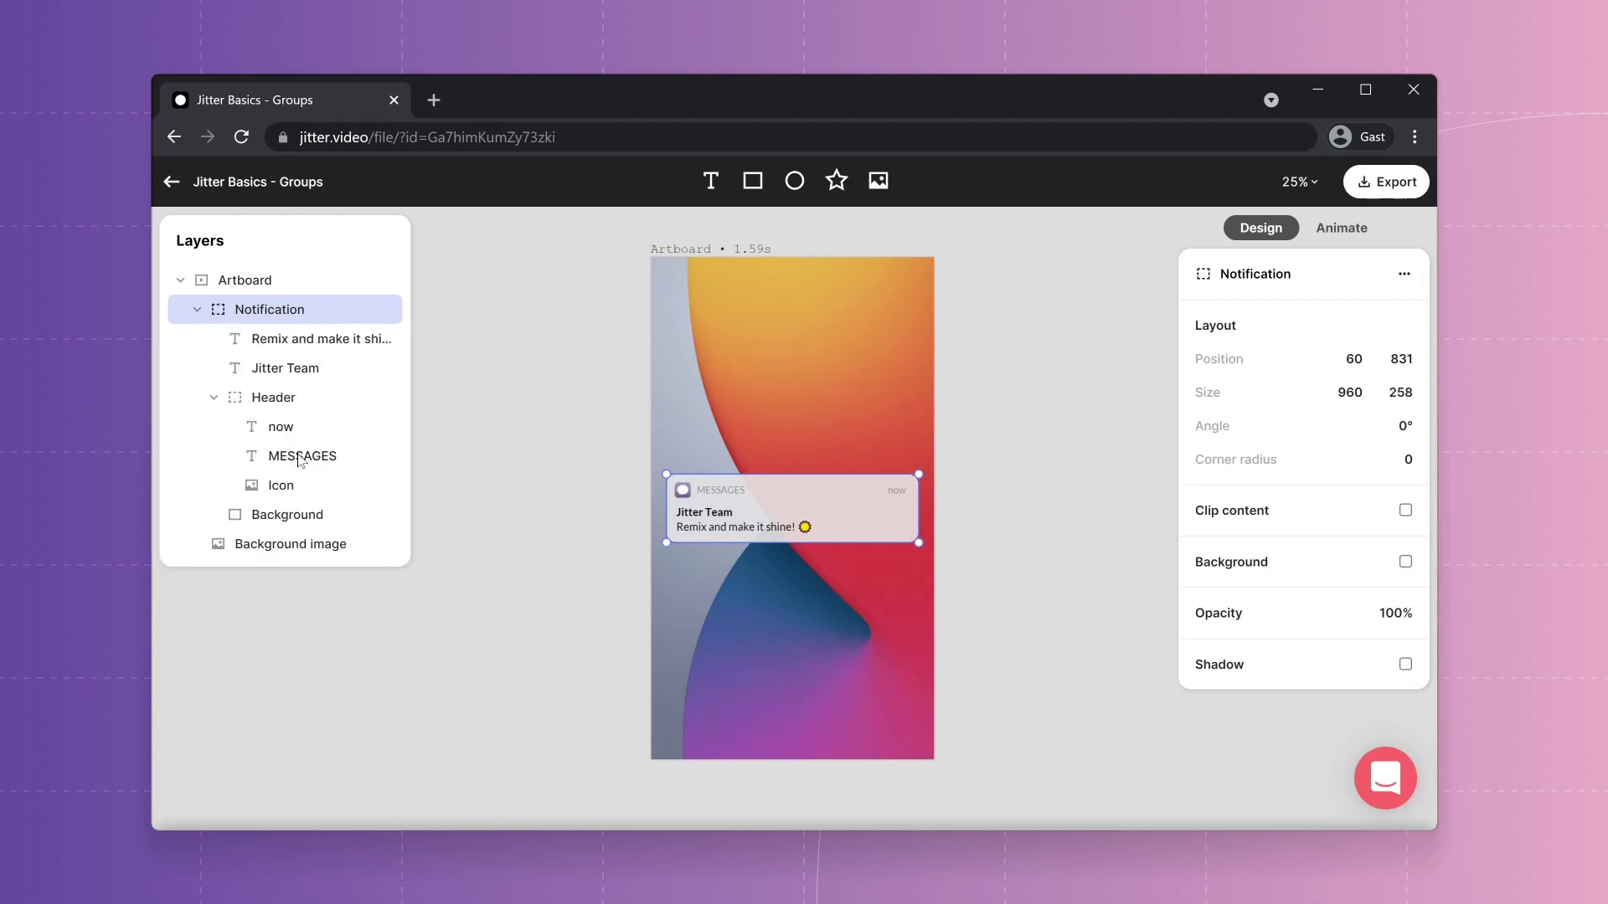
left_click(282, 407)
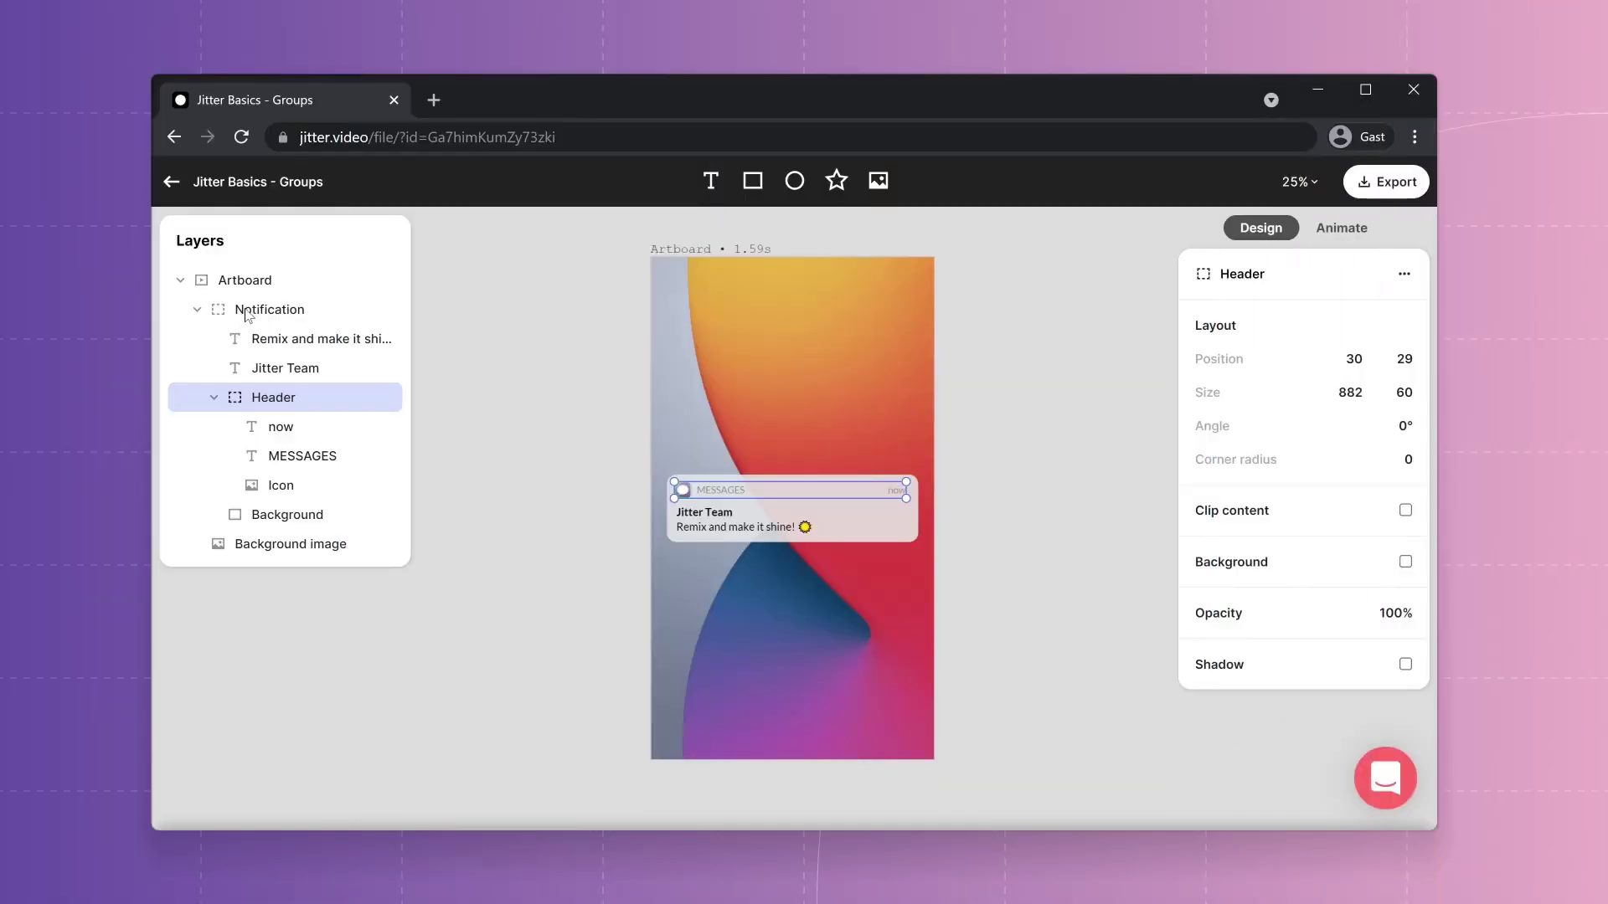
left_click(247, 317)
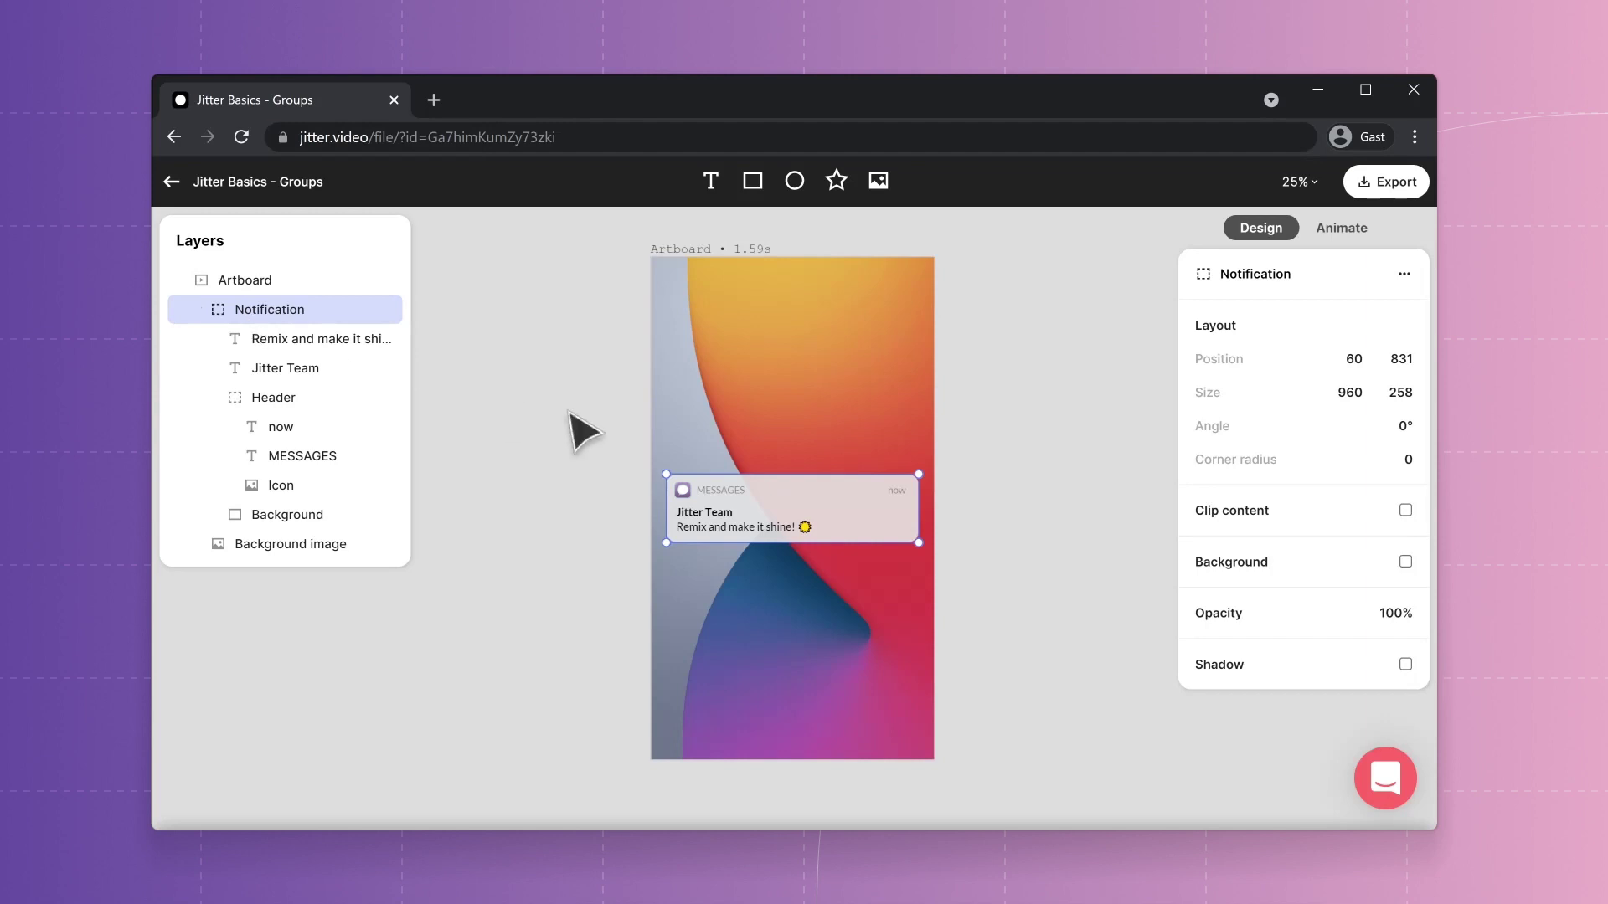
Add the Remix and Jitter Team text layers to the selection, then dismiss their actions menu without grouping
left_click(293, 345, "shift")
left_click(297, 371, "shift")
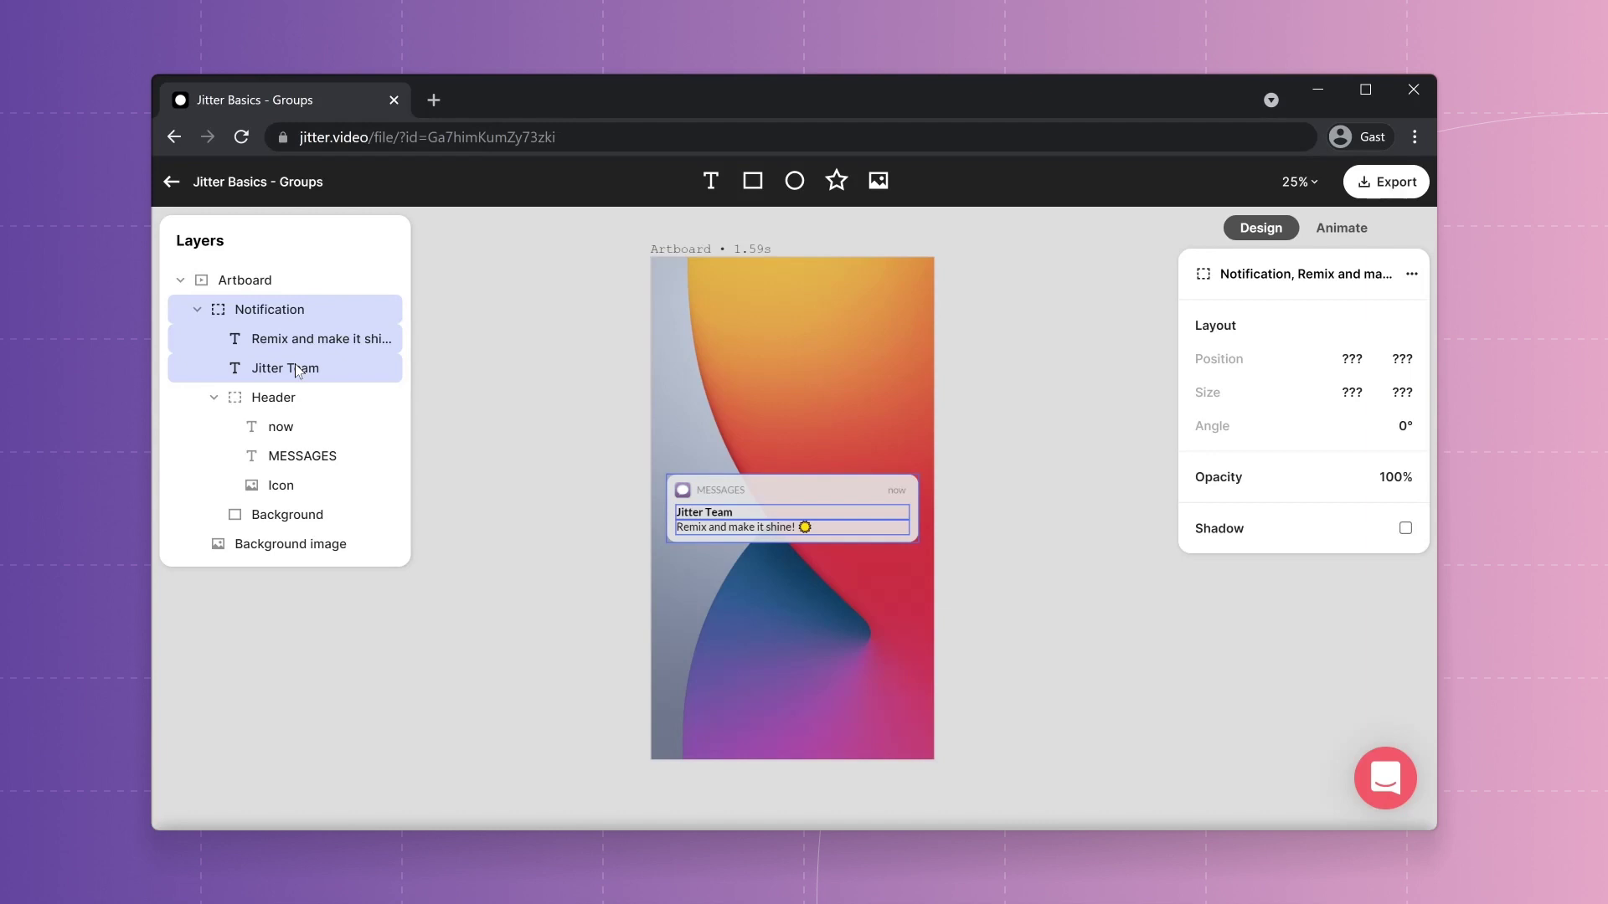
right_click(286, 315)
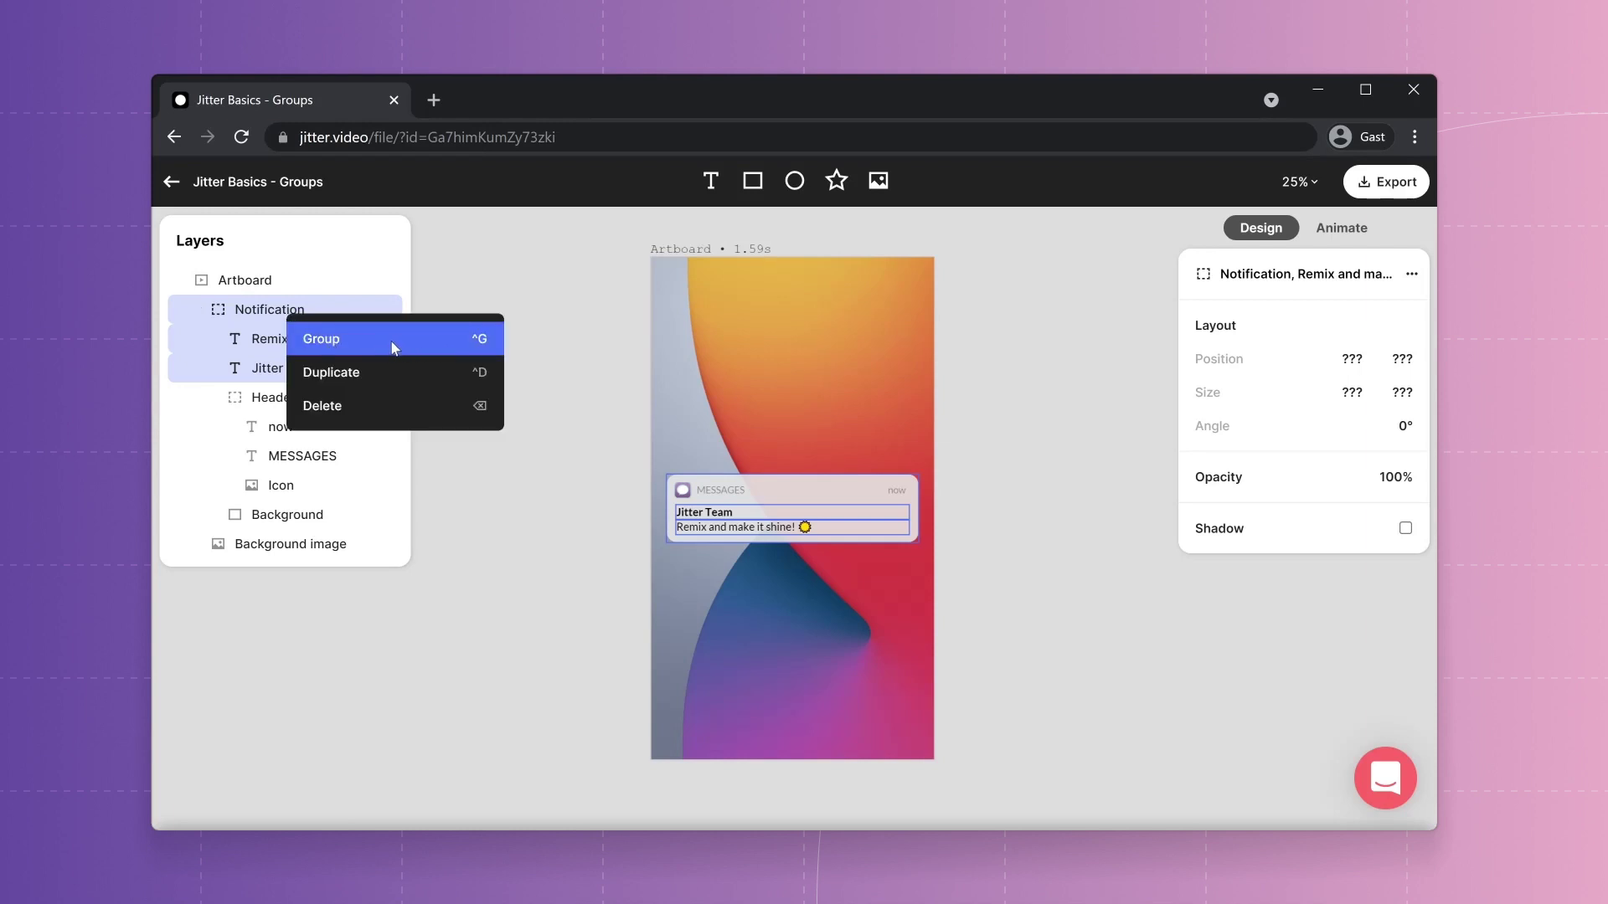
left_click(479, 297)
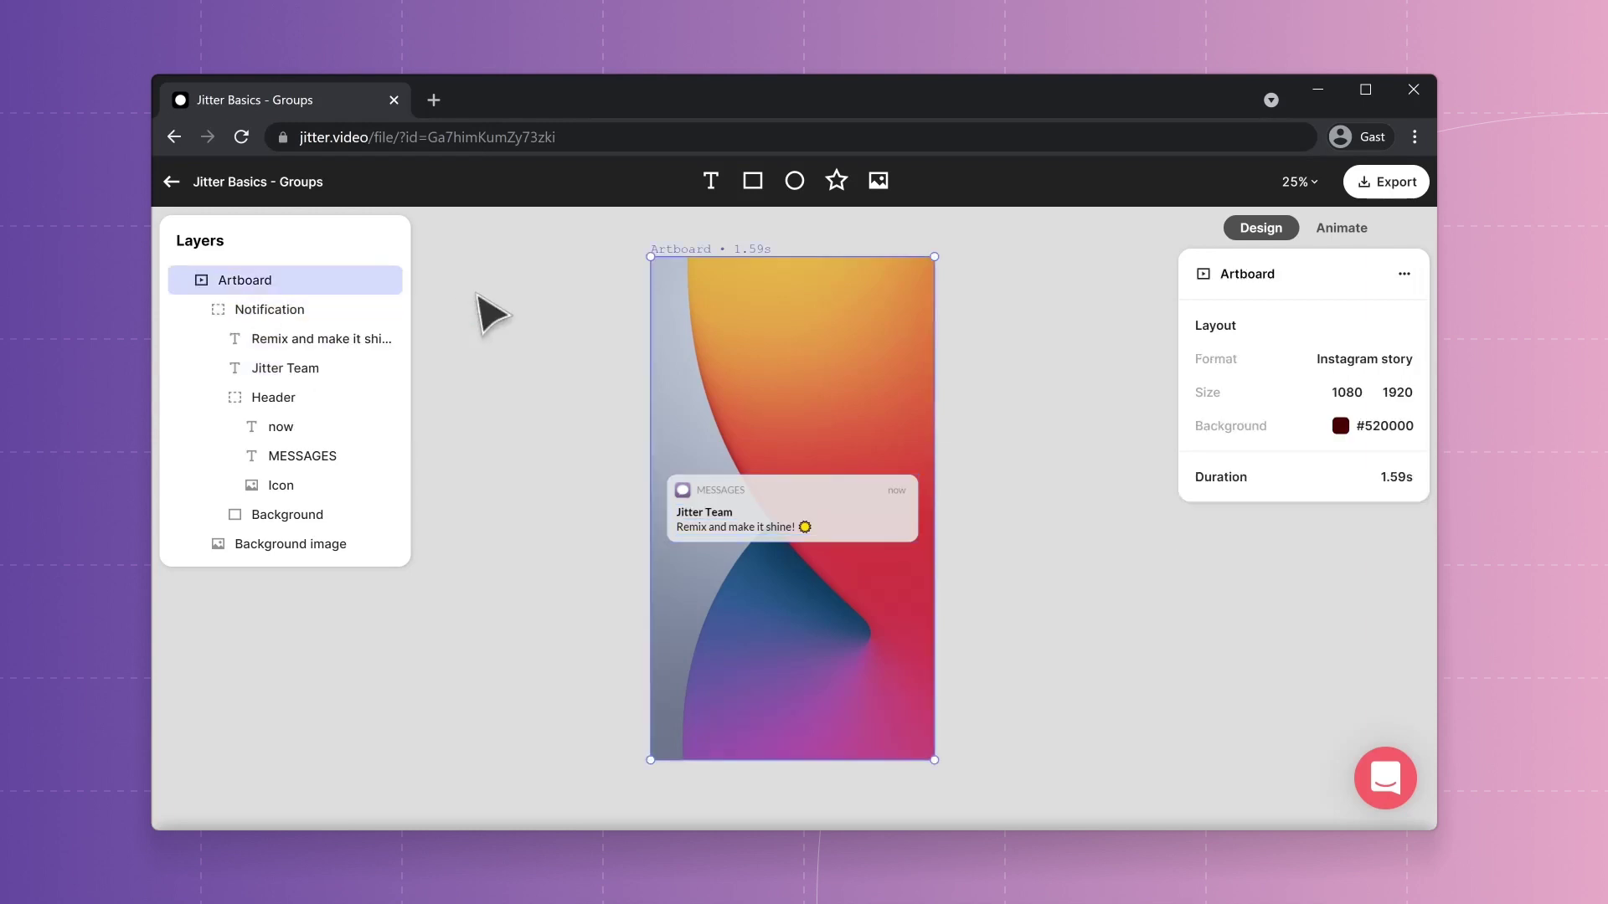
Ungroup the Notification card and regroup its four layers into a new group called Group
left_click(800, 502)
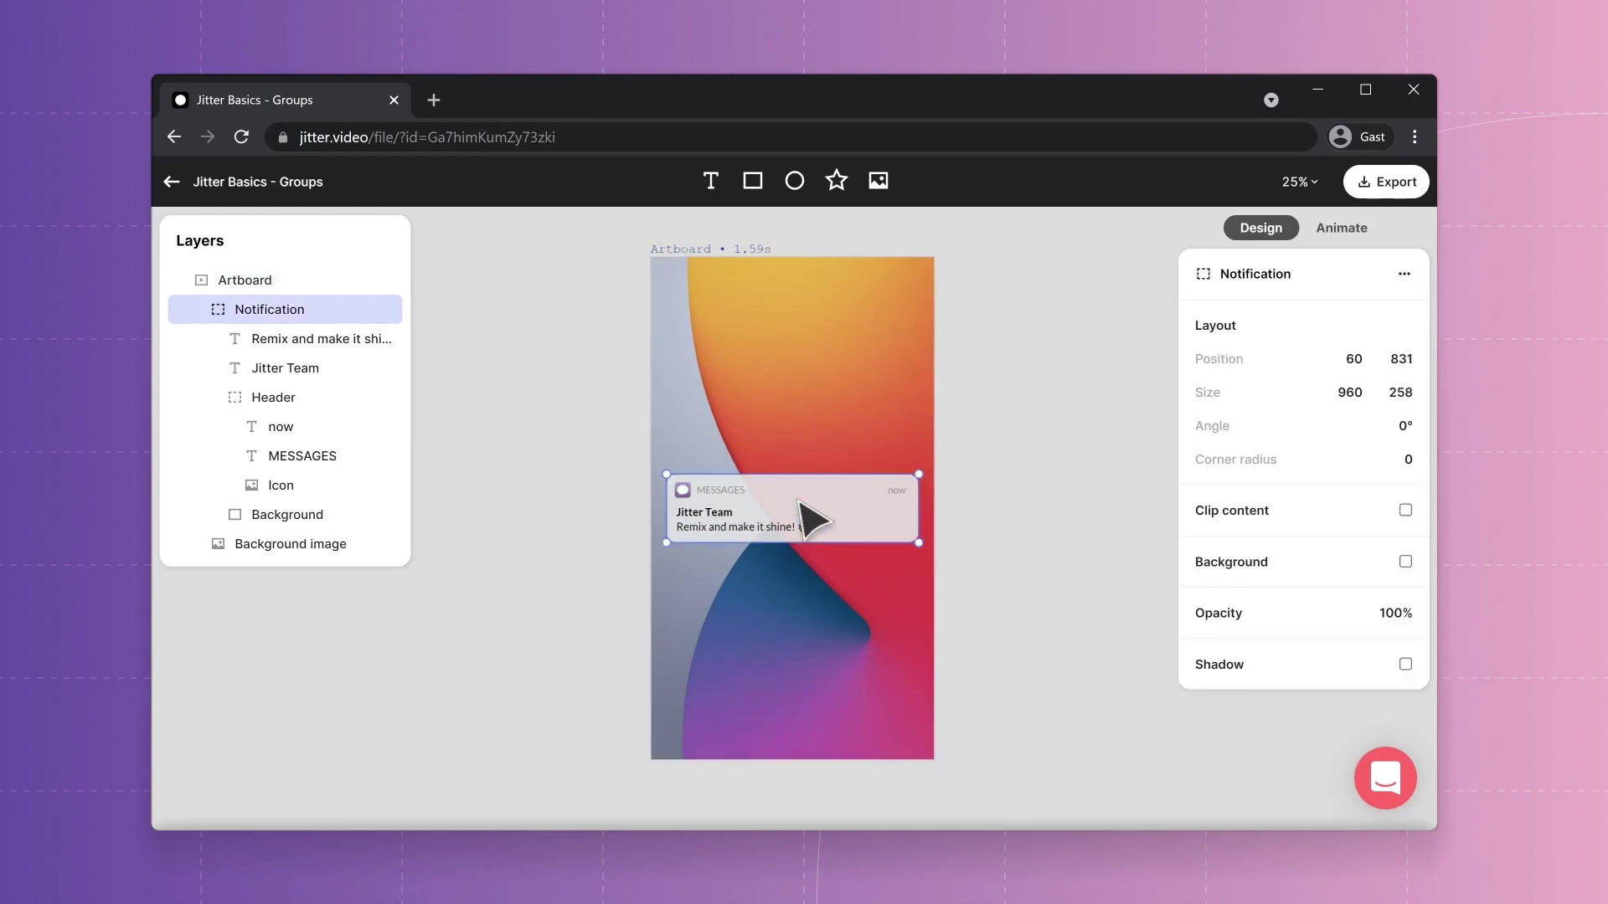
right_click(798, 500)
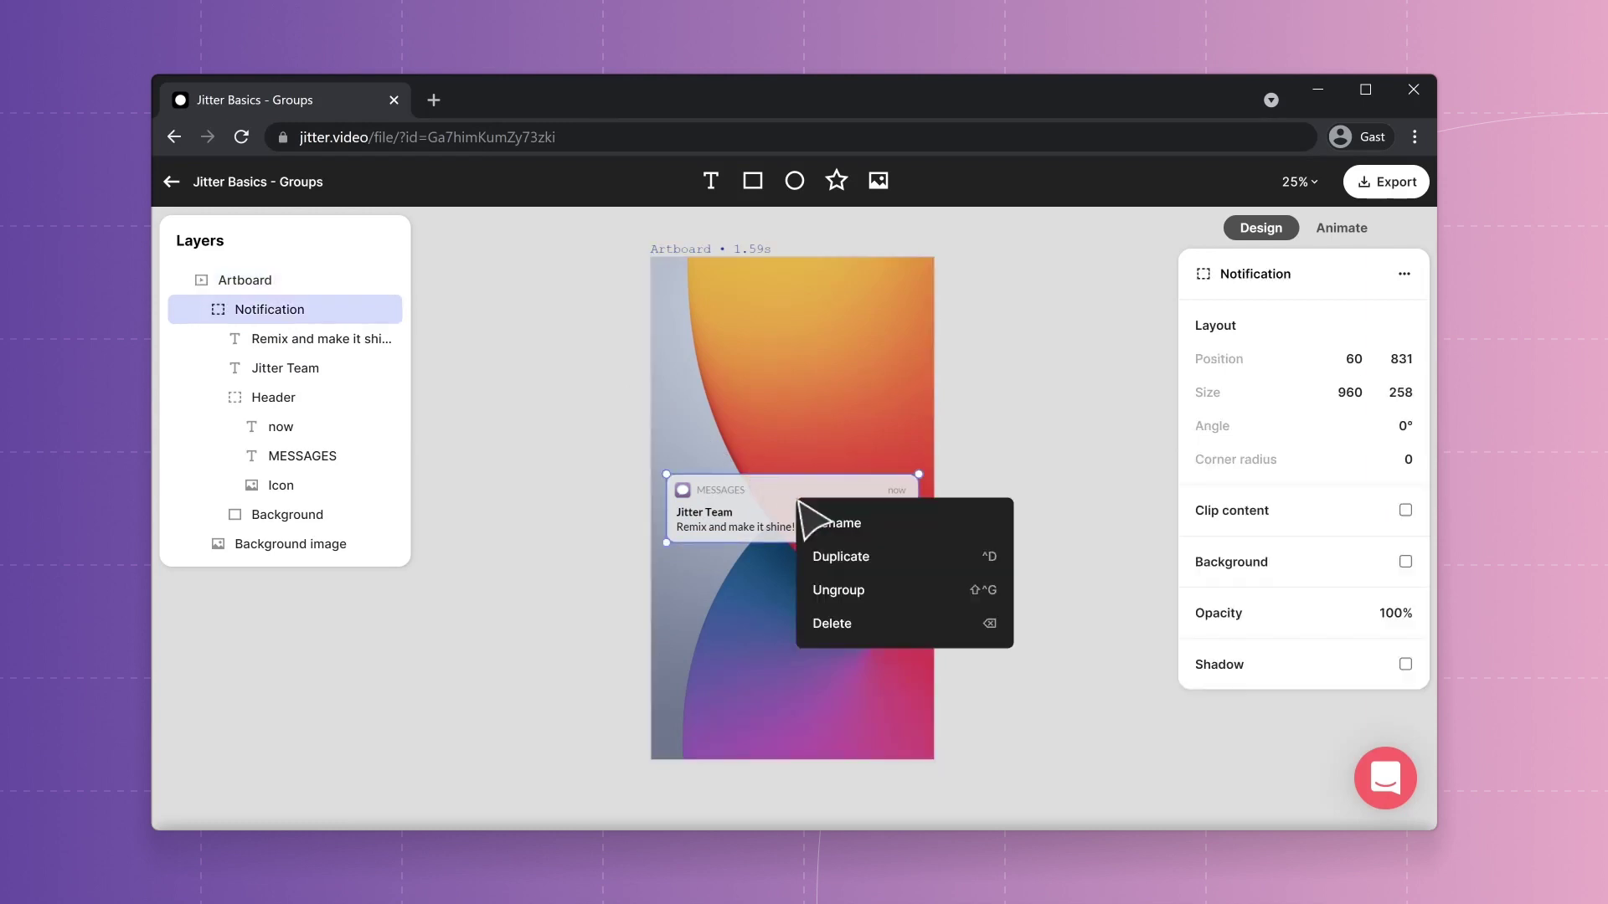
left_click(757, 511)
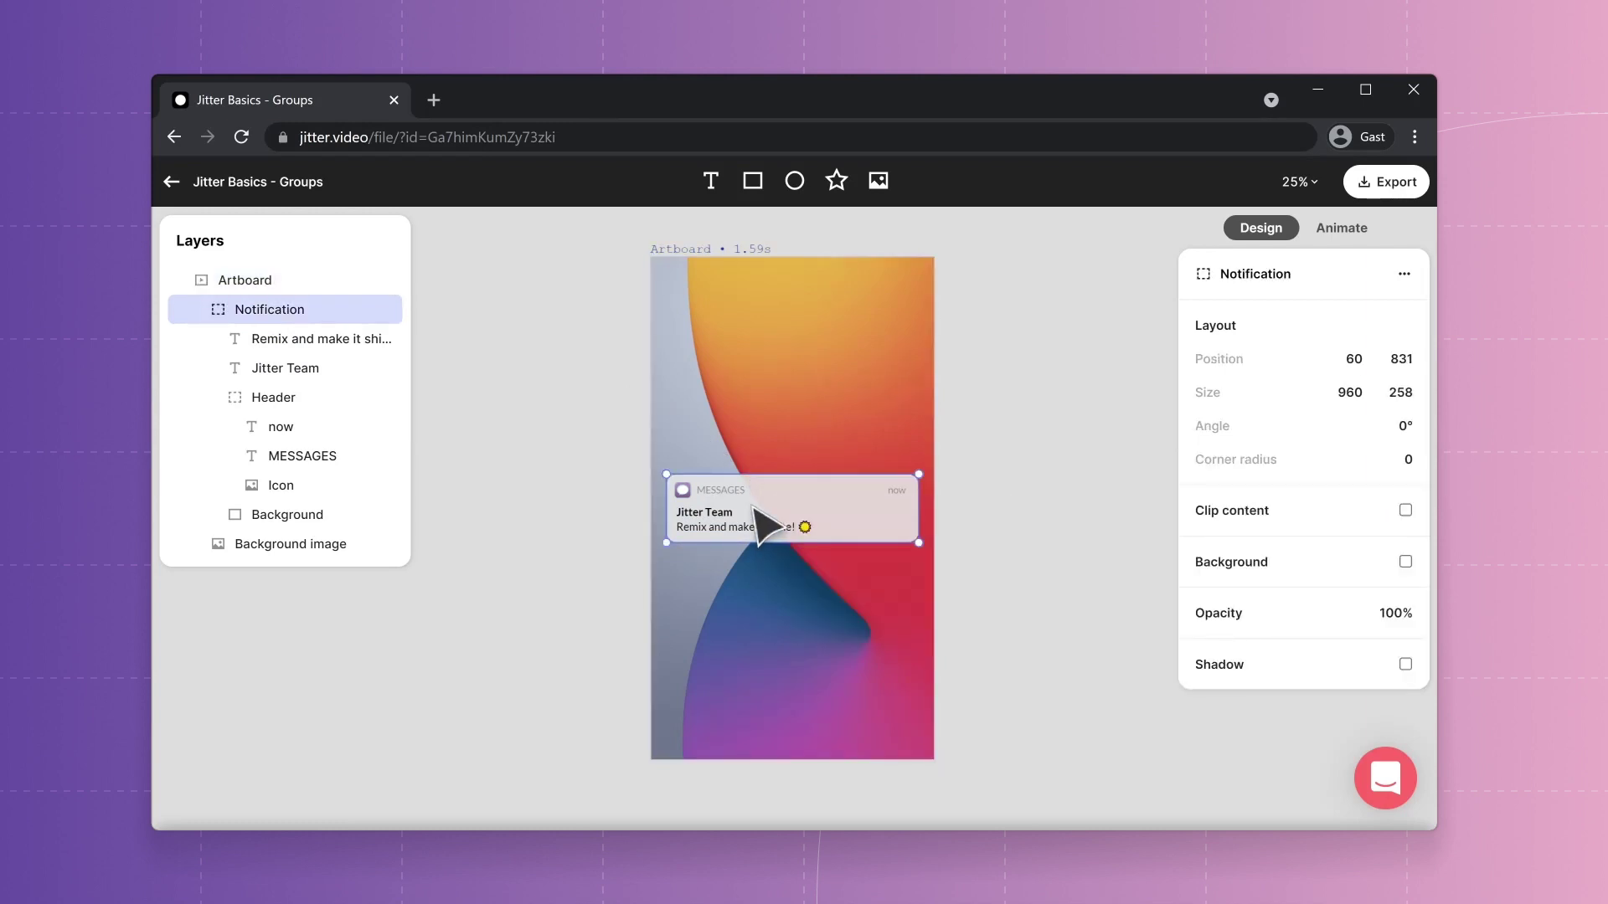
key("ctrl+shift+g")
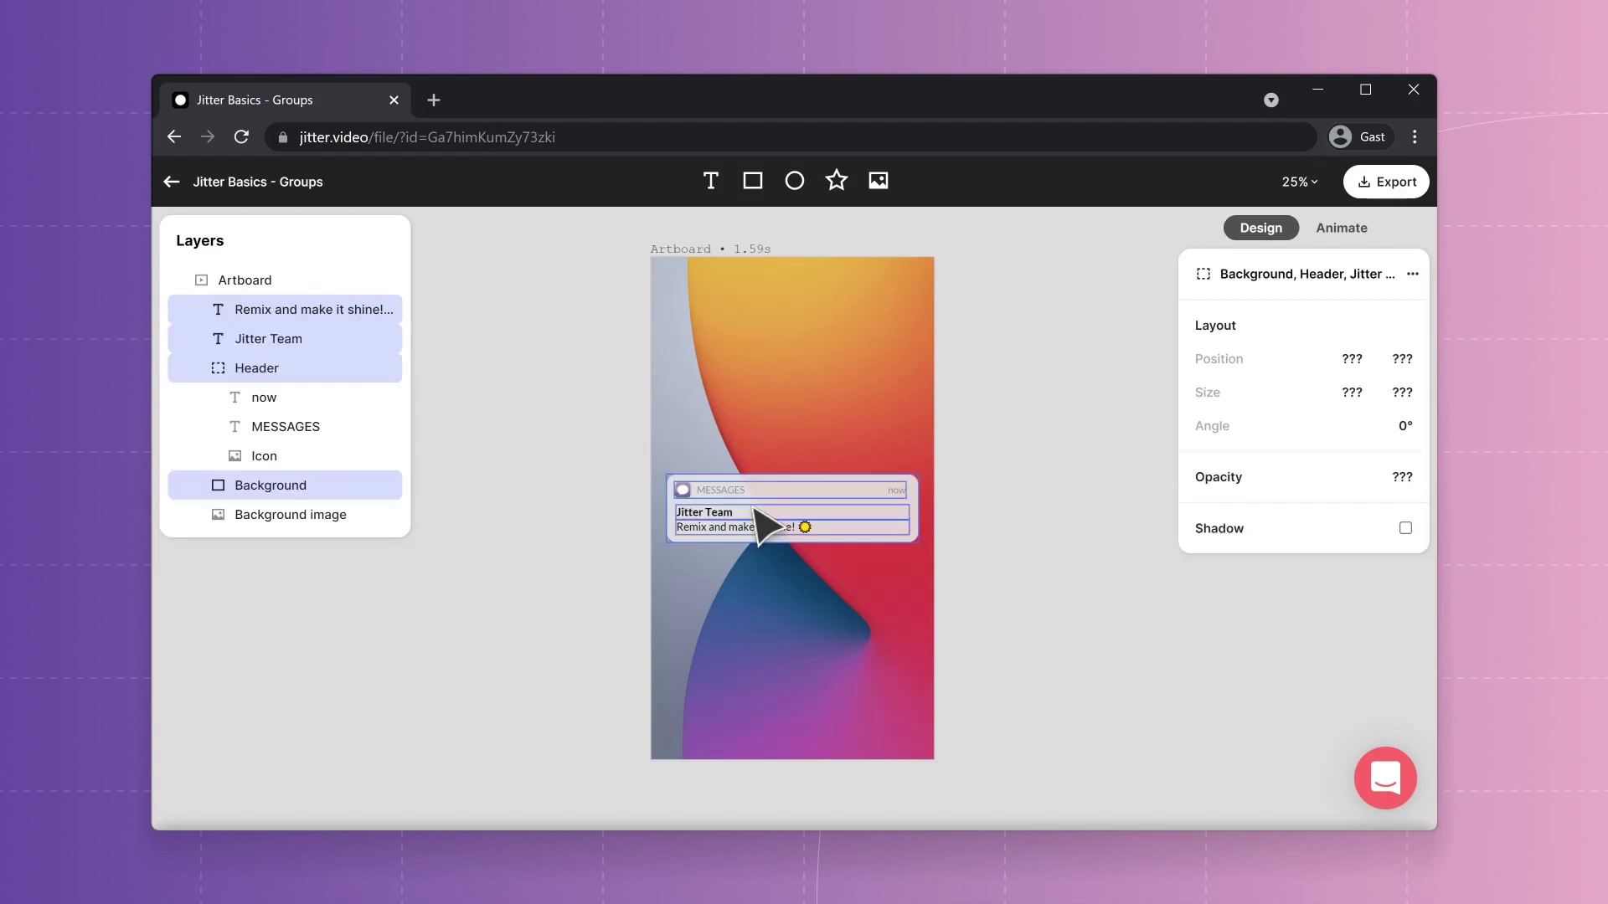
key("ctrl+g")
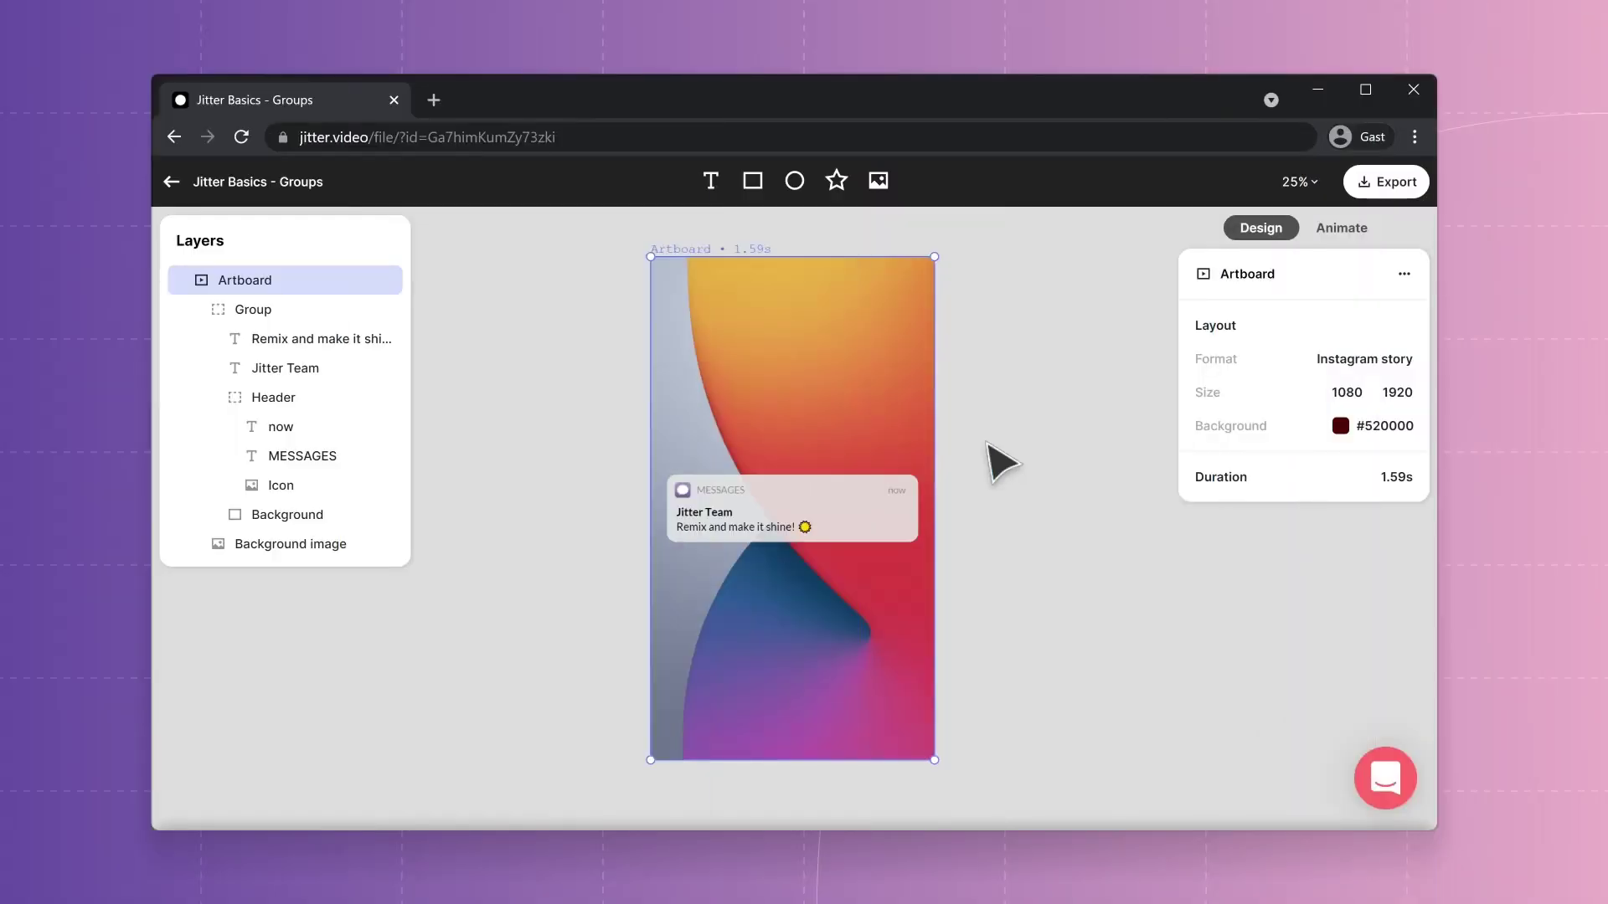
Remove a trial duplicate of the card and nudge the original Group up to 60, 622
left_click(826, 520)
key("ctrl+d")
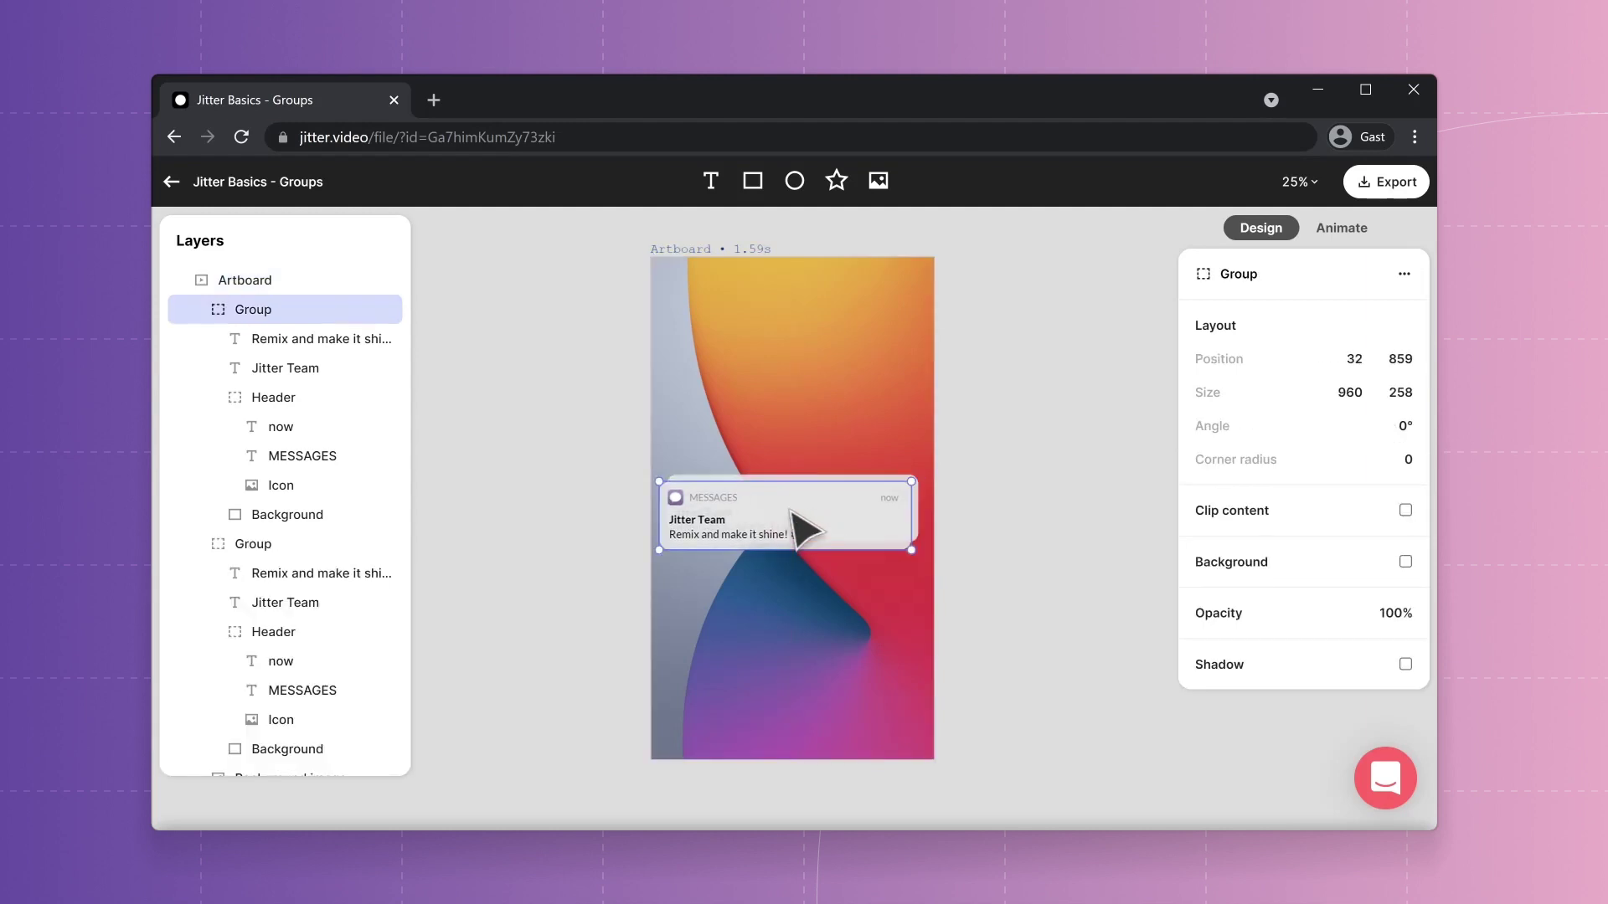
left_click_drag(791, 512, 819, 470)
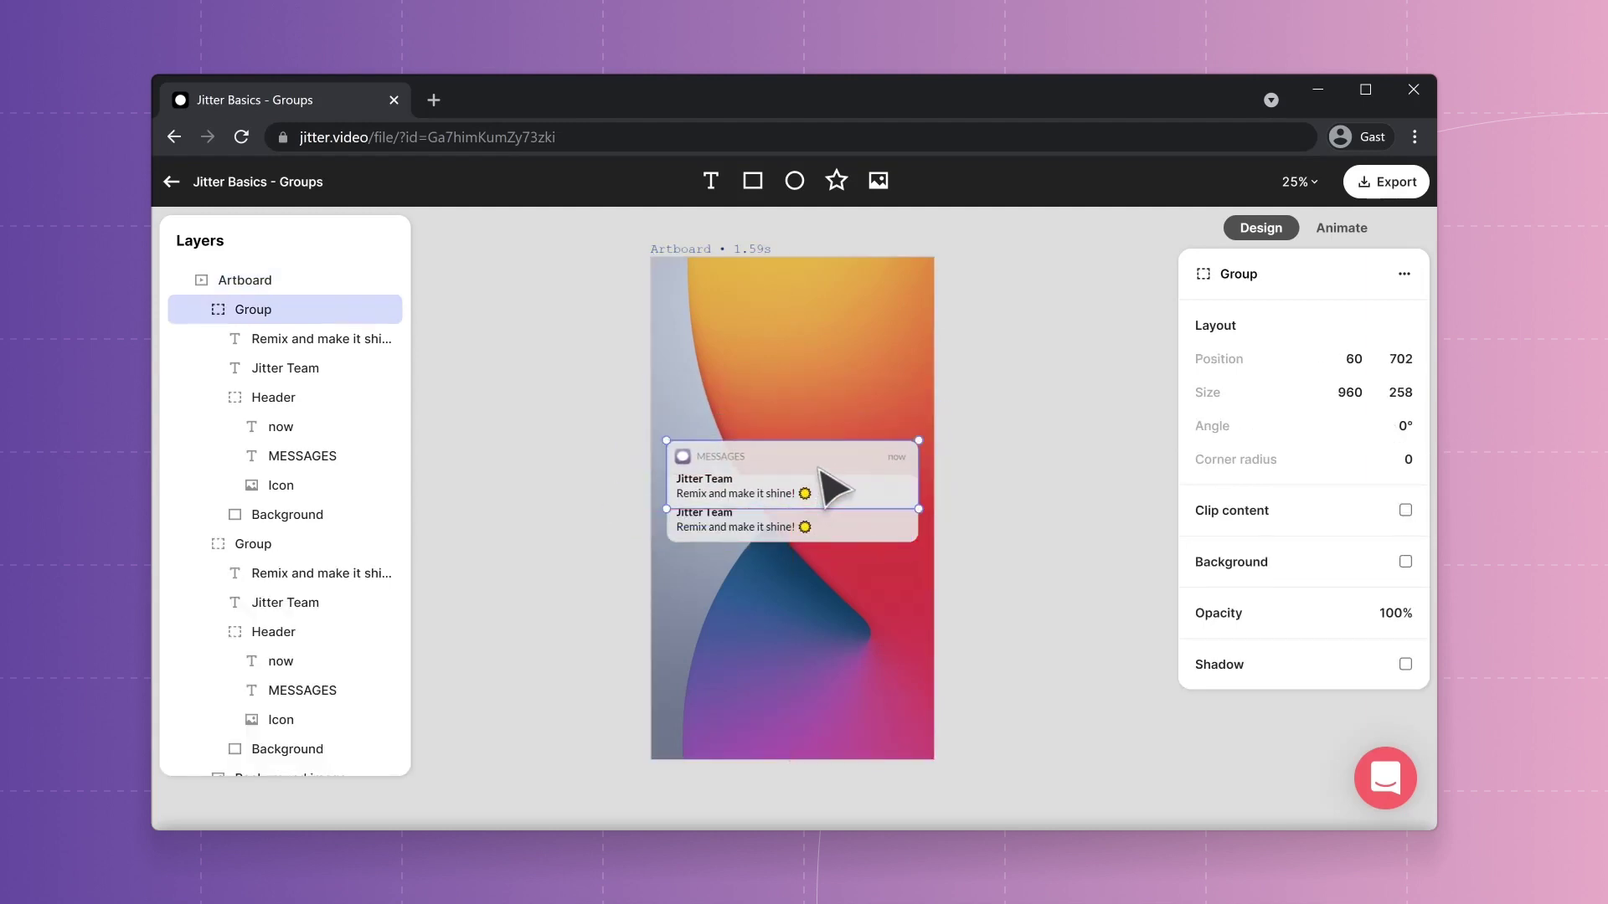
key("alt")
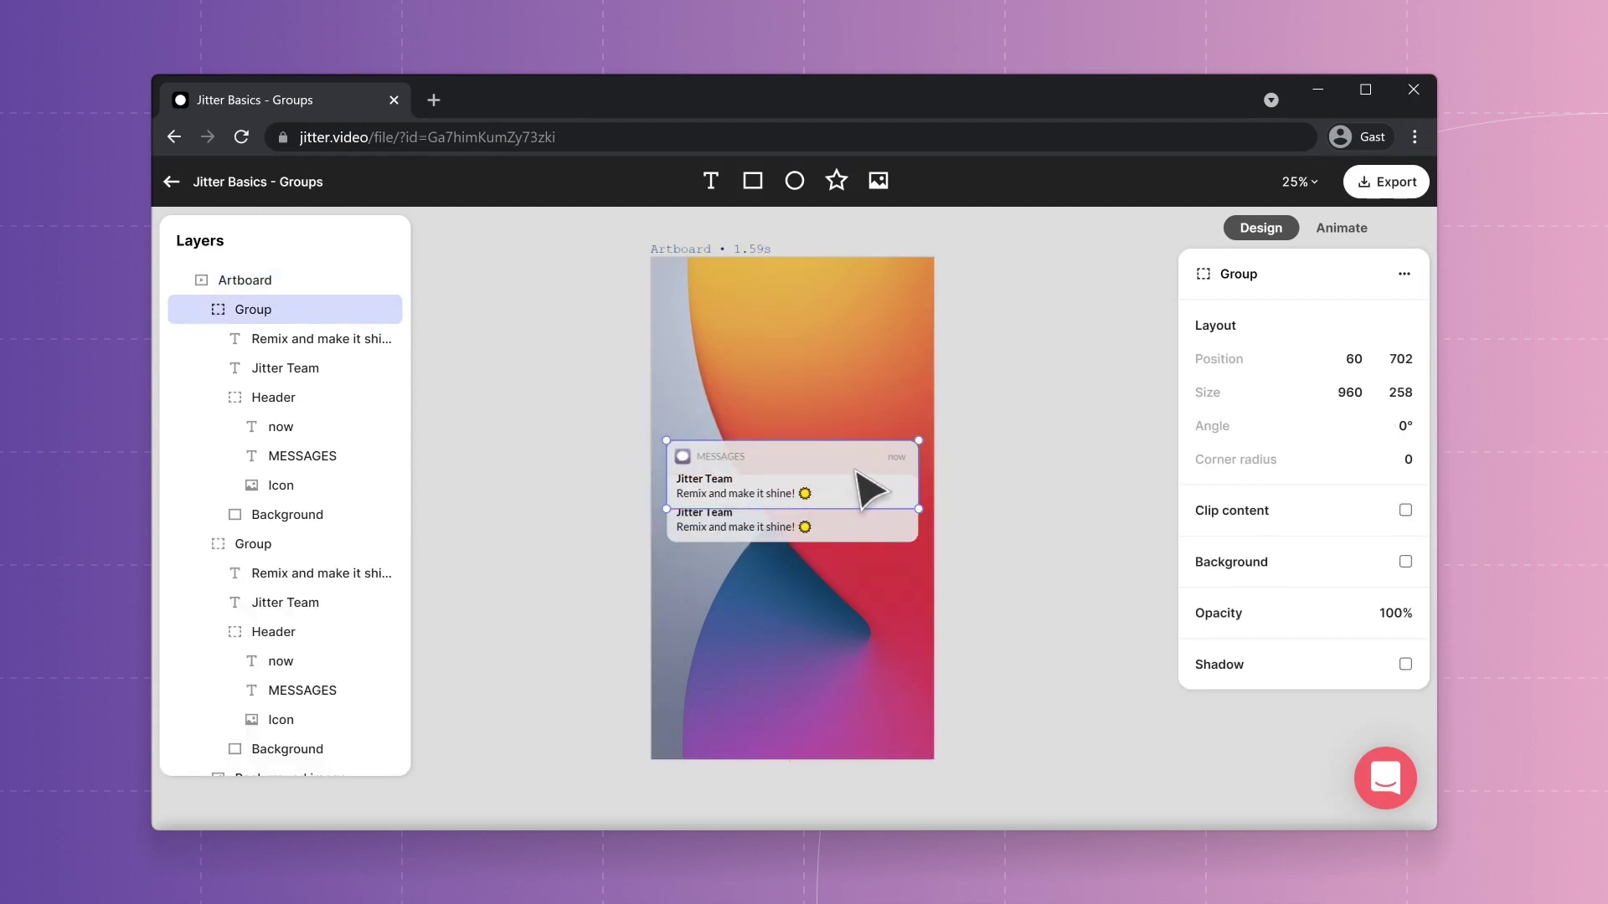
key("Delete")
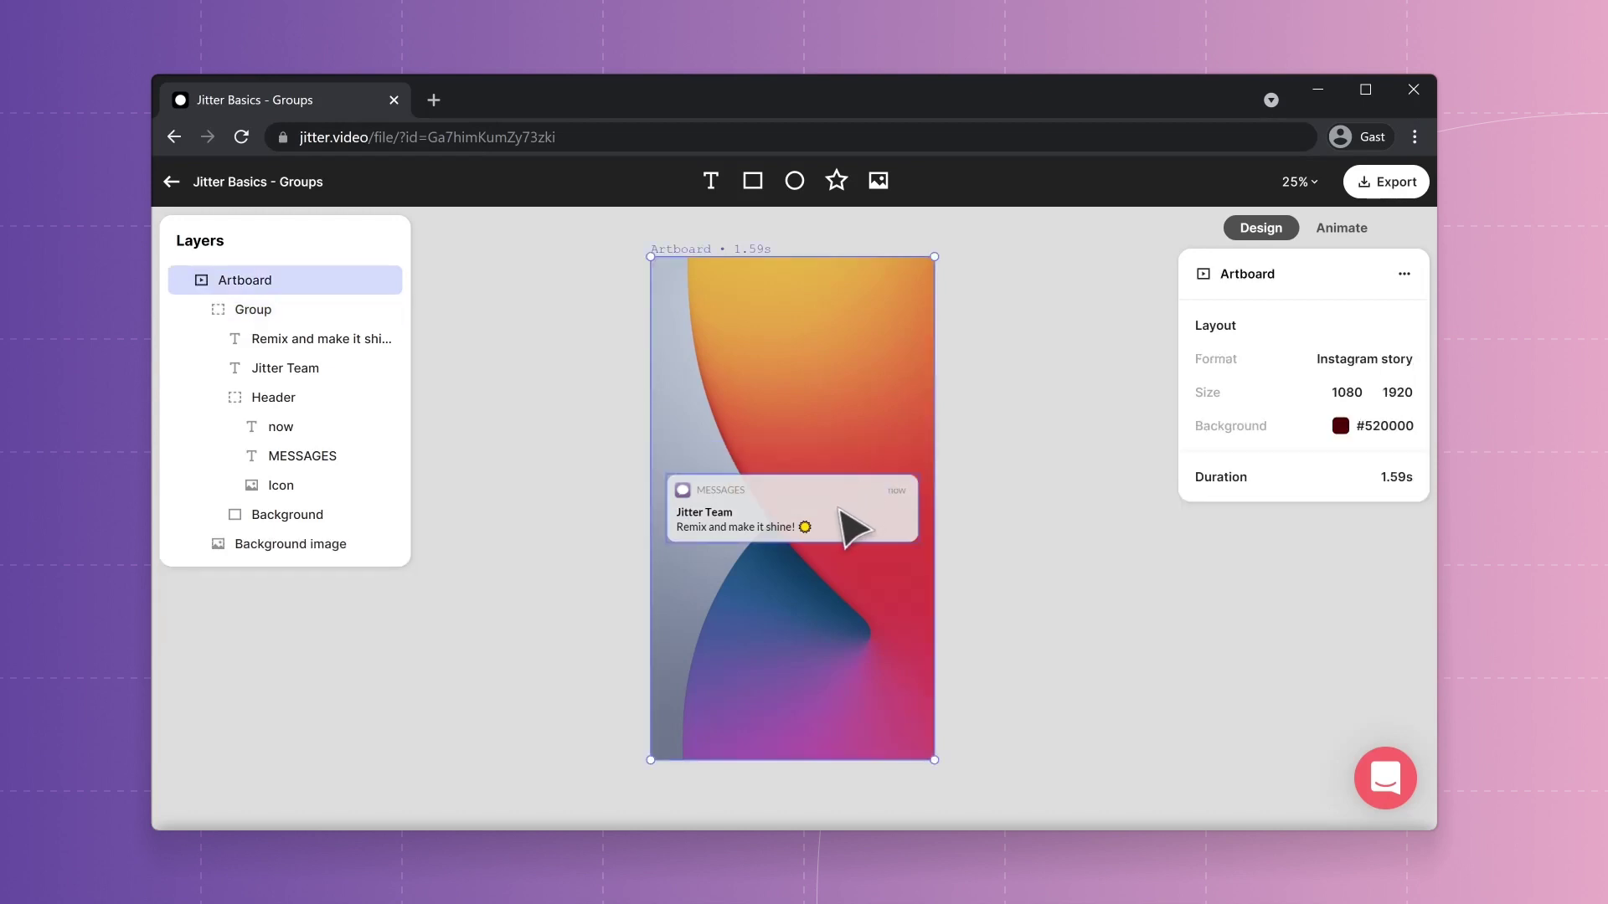
left_click_drag(863, 517, 848, 469)
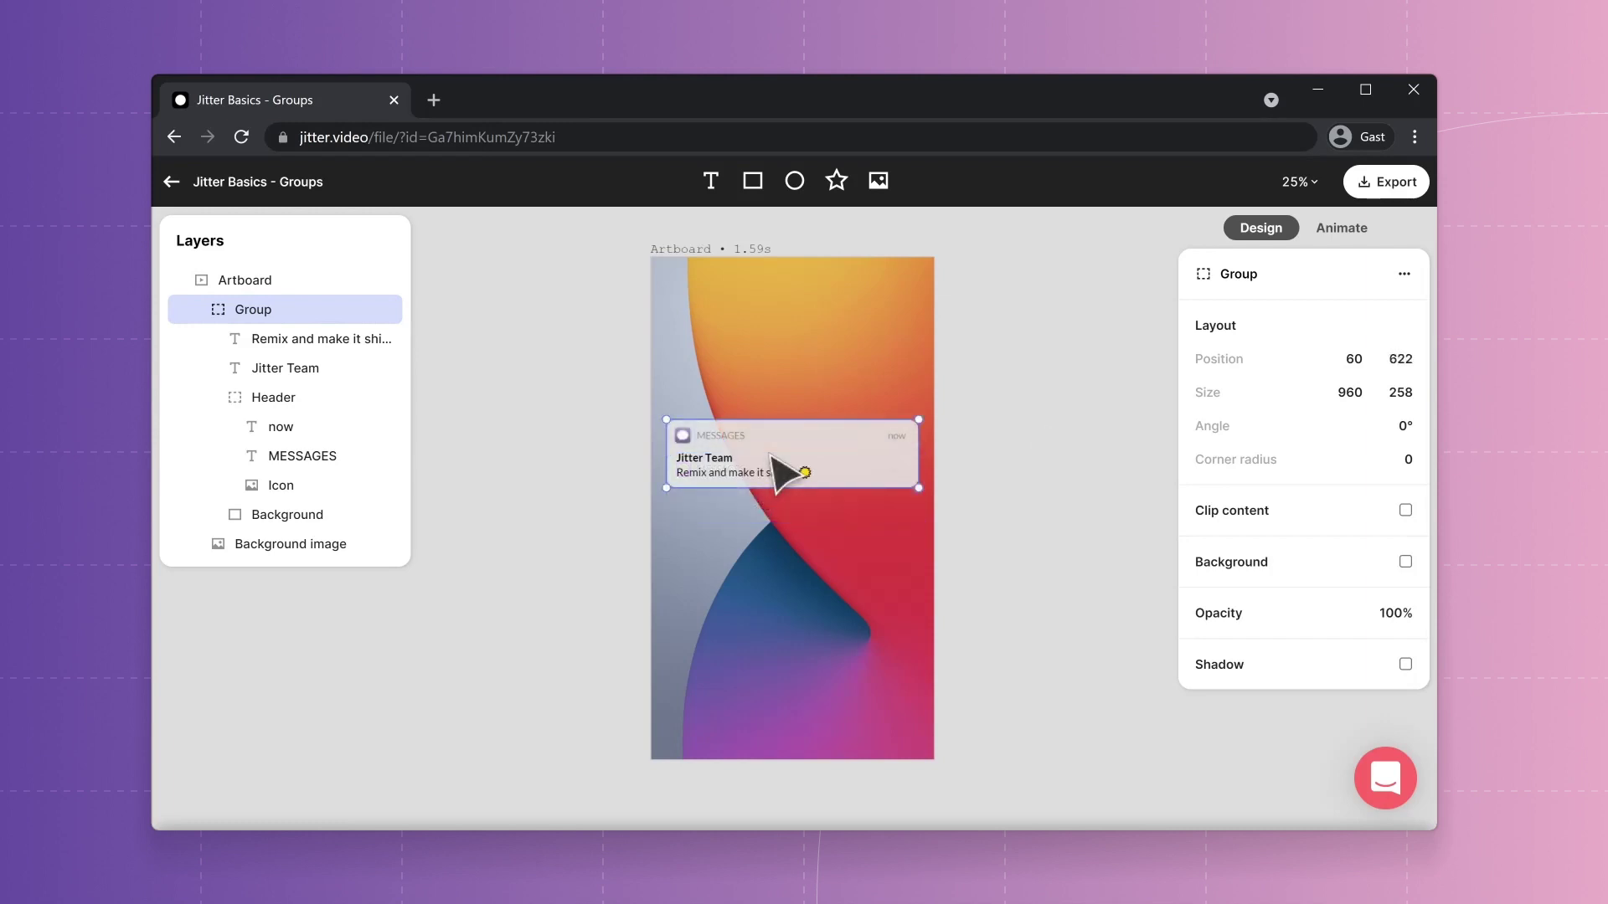
Delete the lower duplicate card, then select the notification Group and collapse its child layers
left_click_drag(772, 457, 782, 534)
left_click(964, 484)
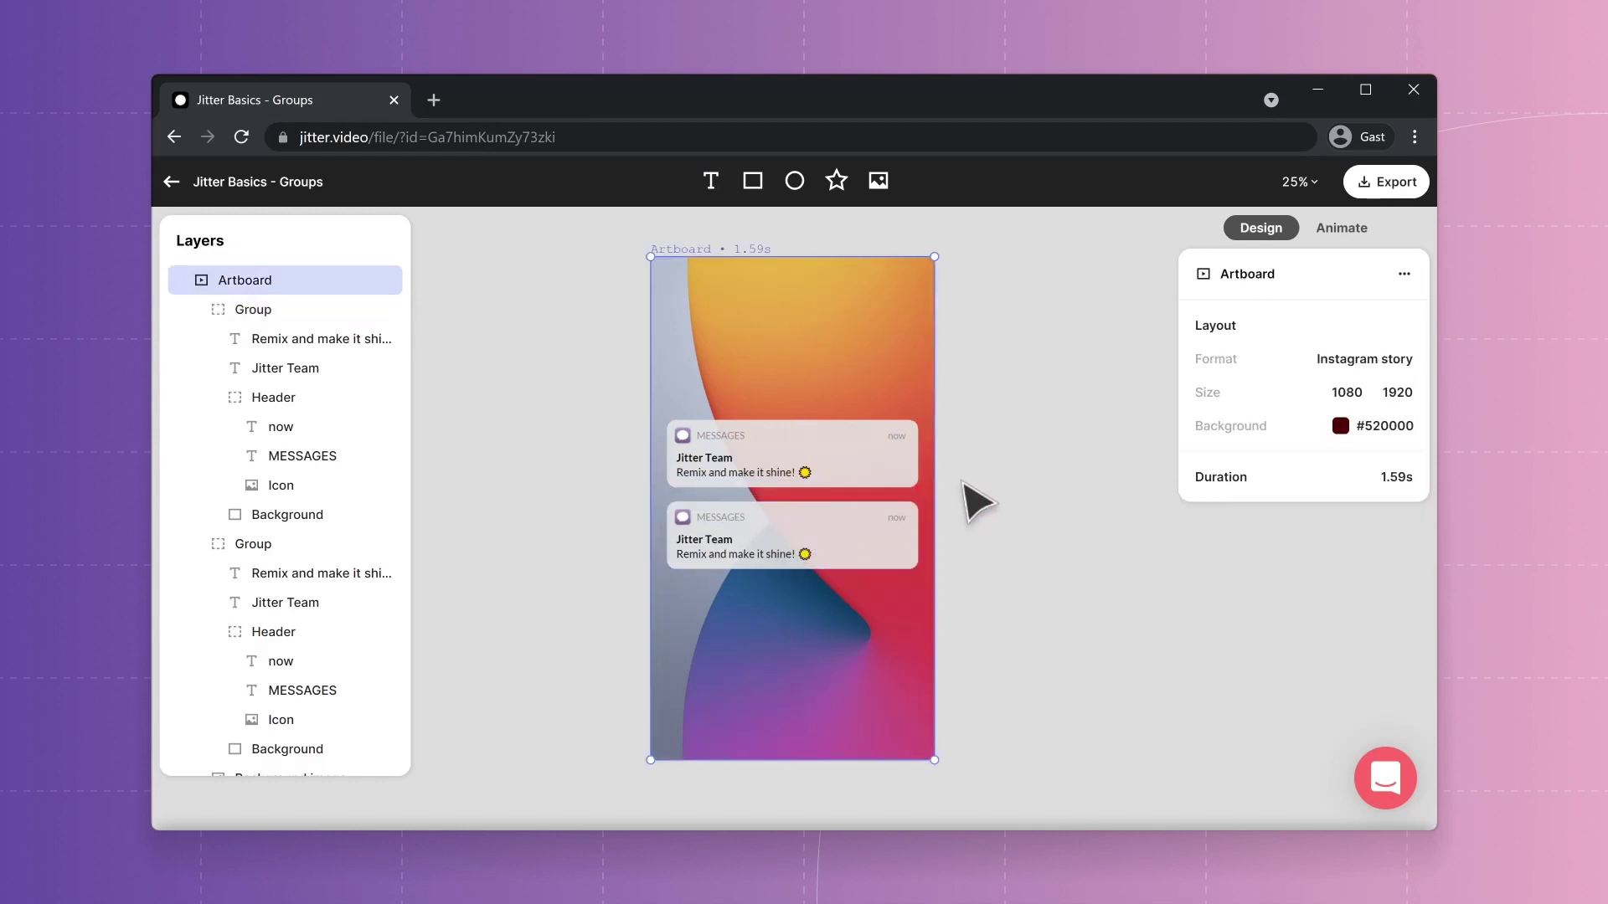
left_click(863, 519)
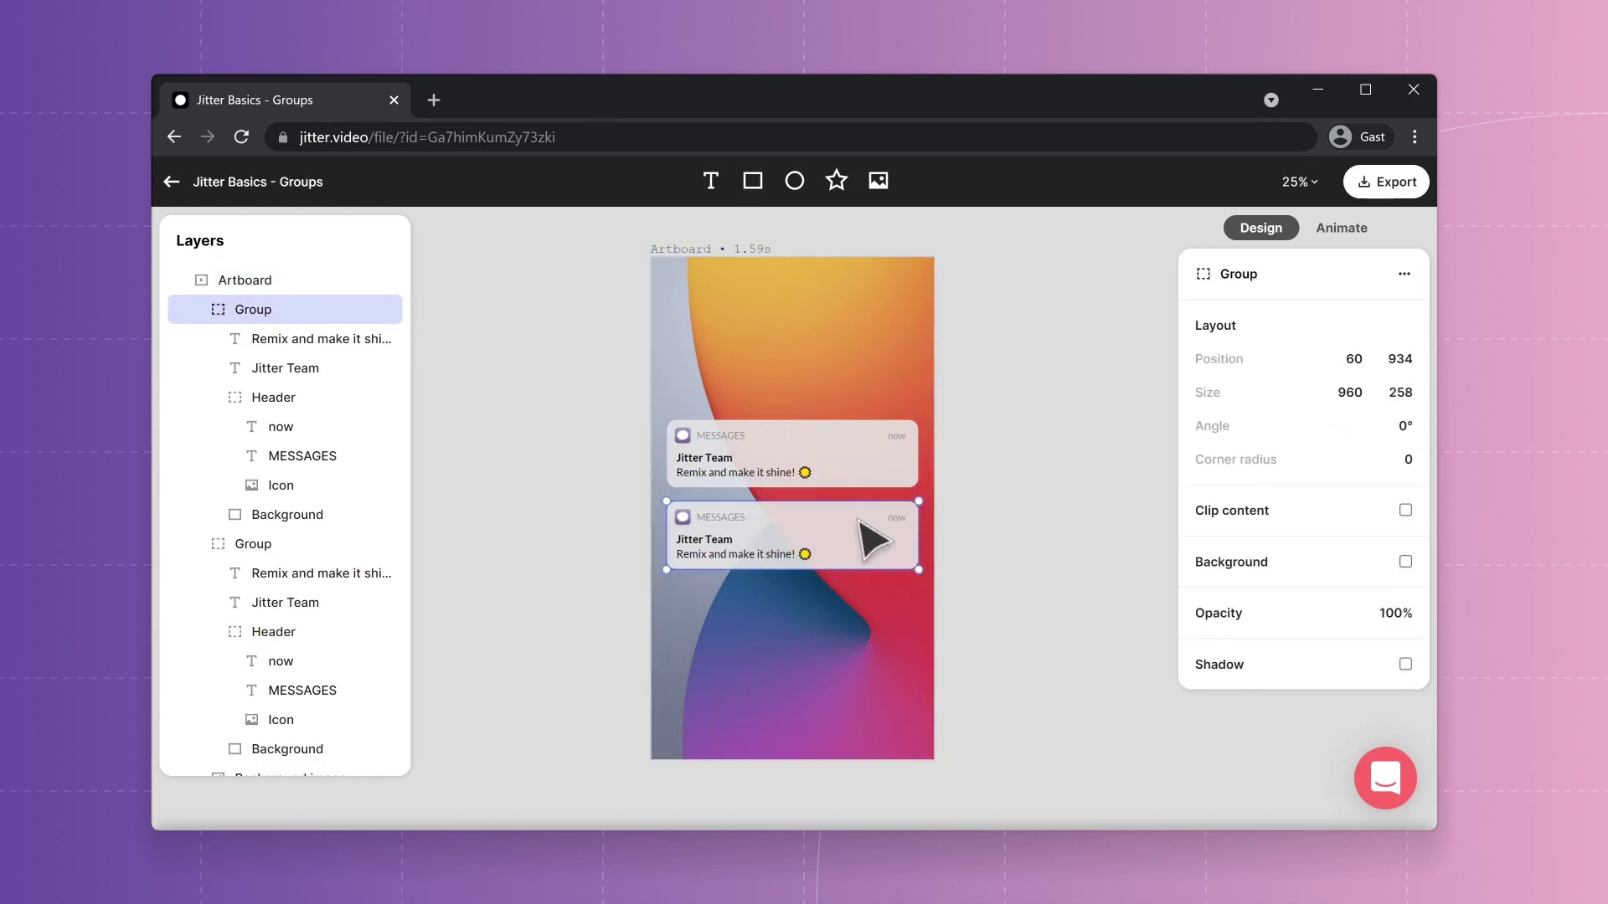
key("Delete")
left_click(872, 484)
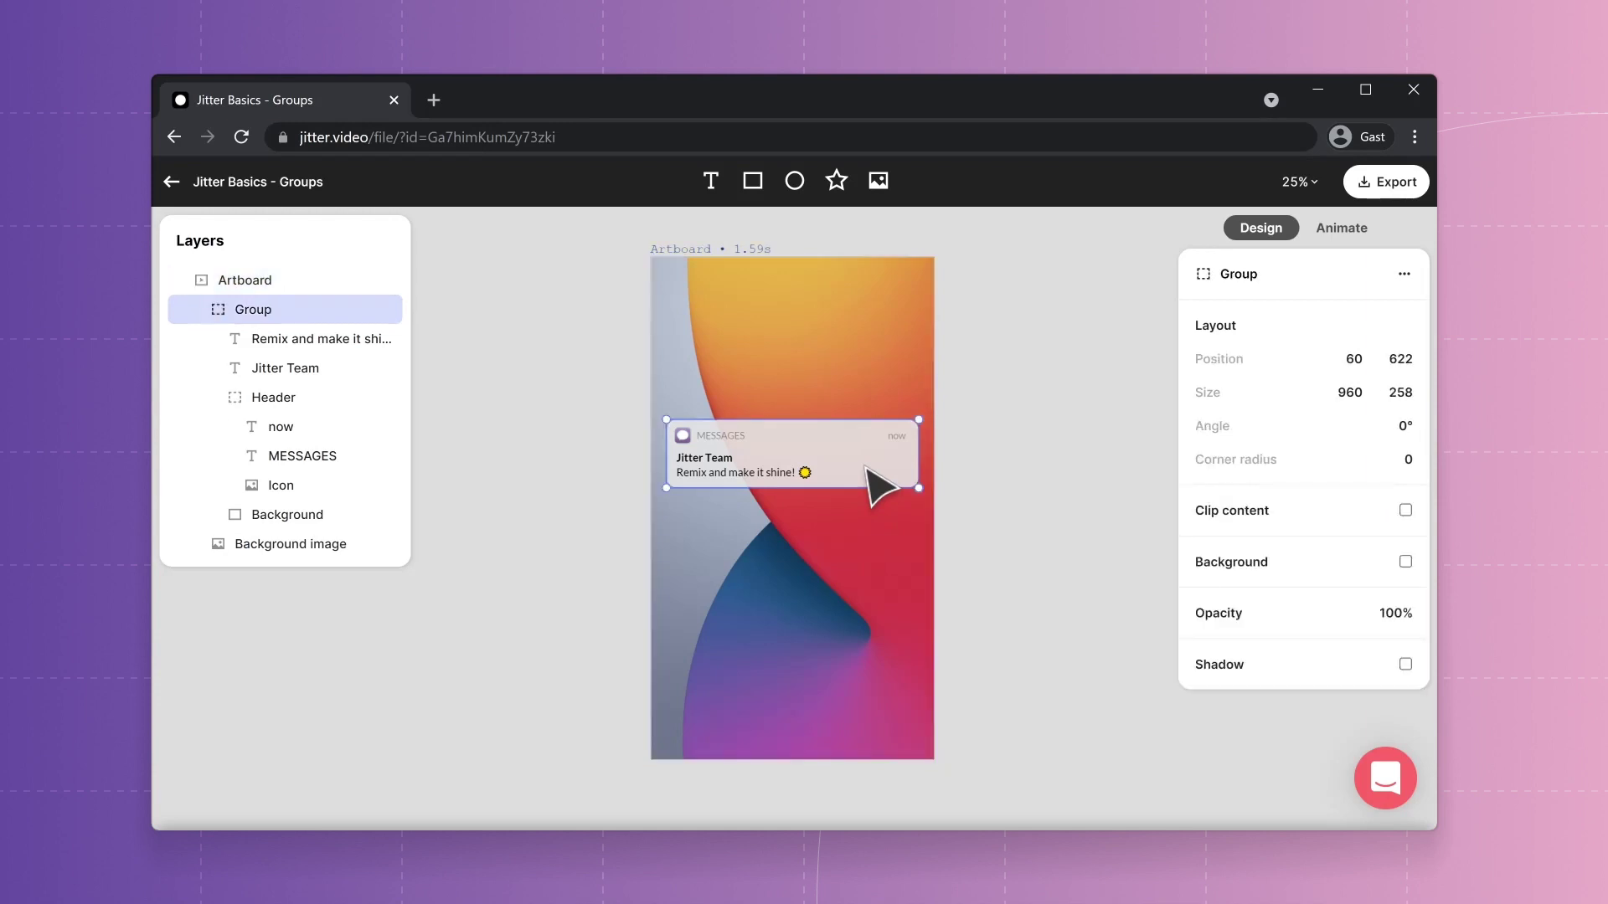
left_click(199, 312)
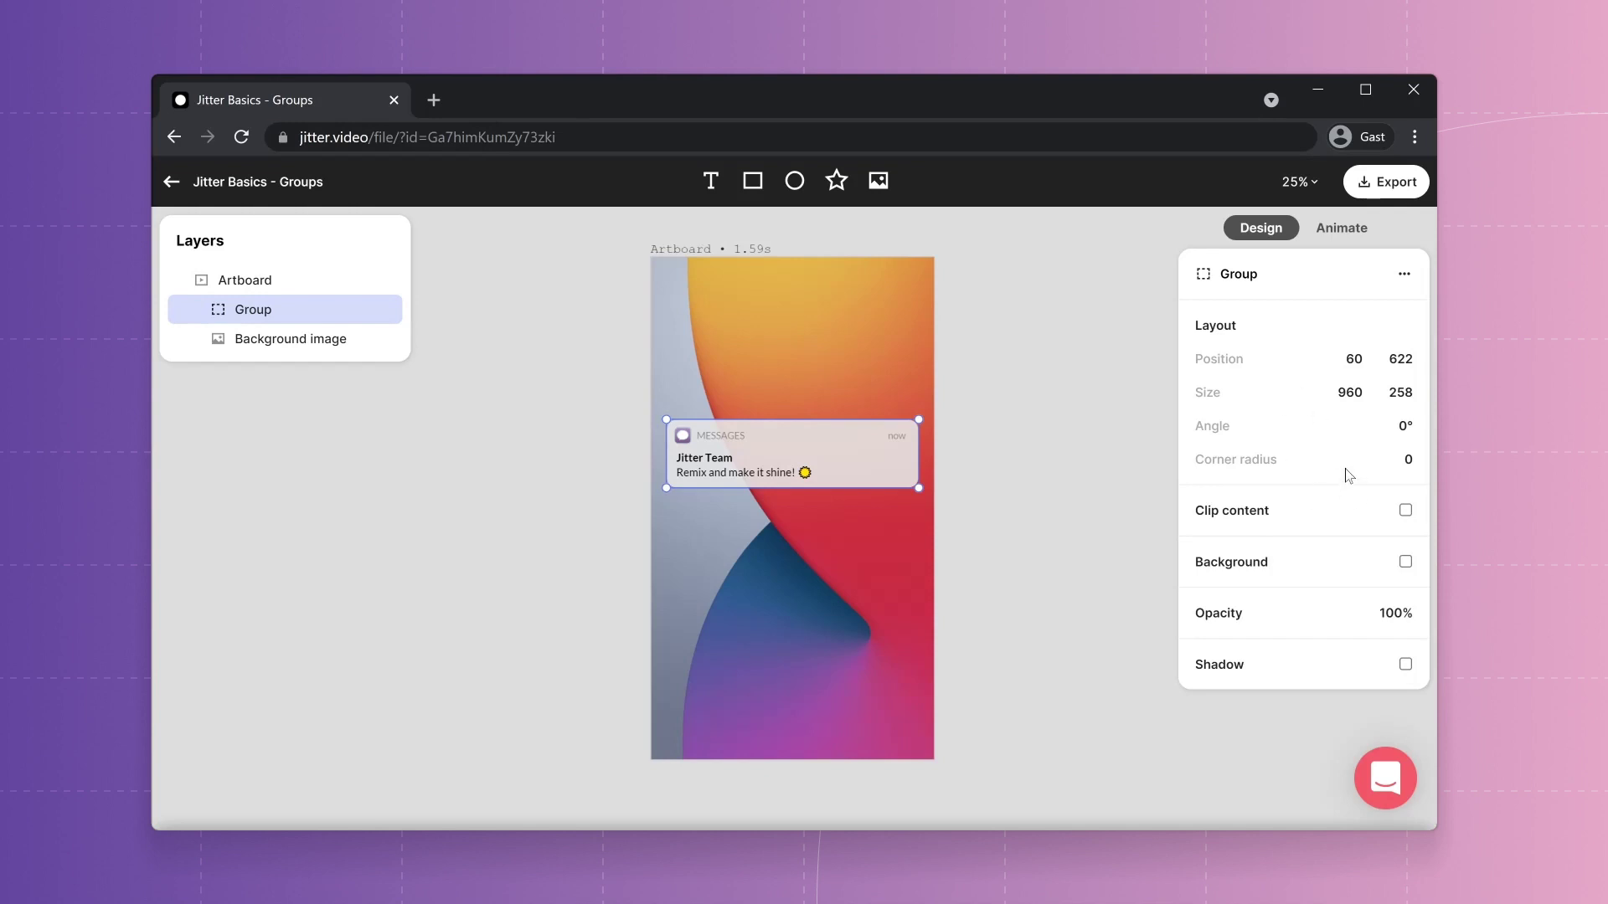
left_click(1397, 626)
type("50")
key("Return")
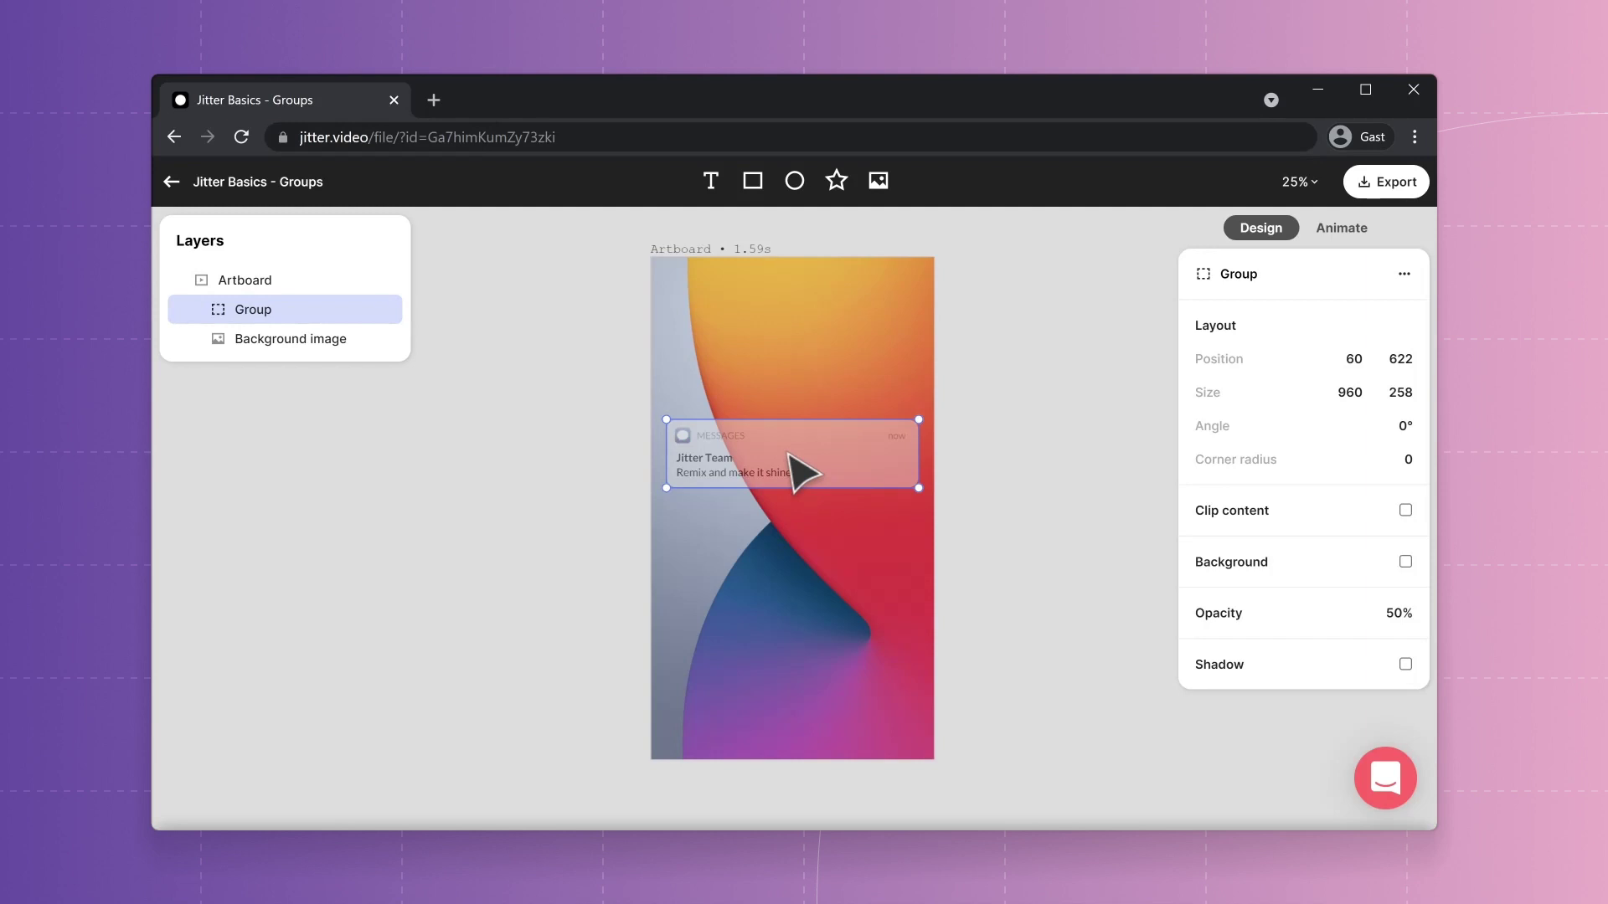
left_click(1402, 620)
type("100")
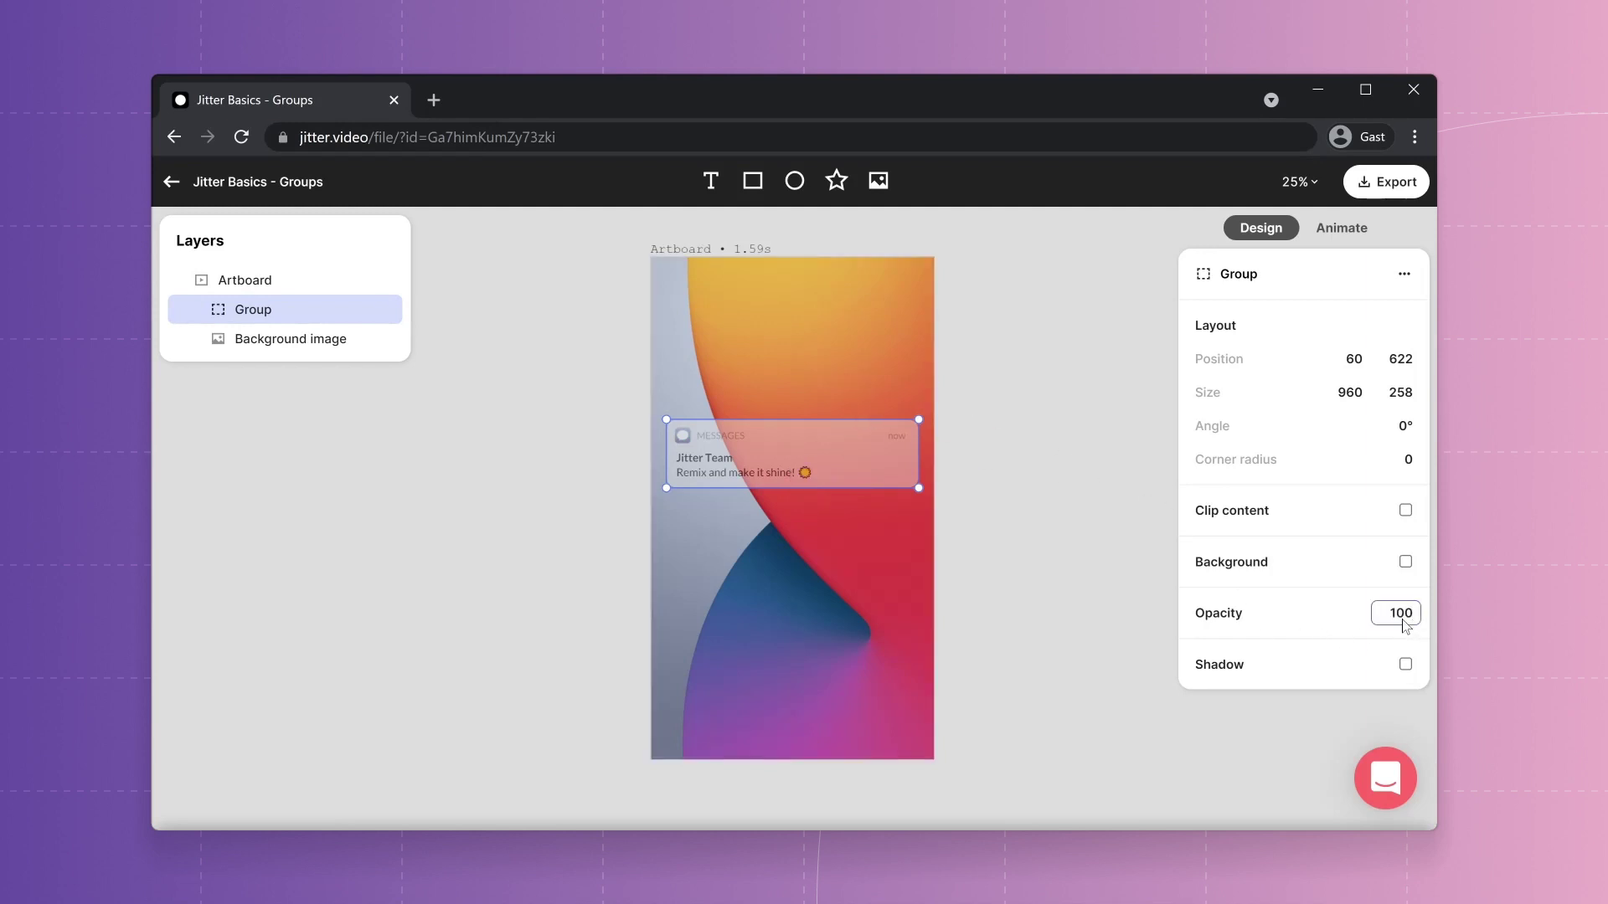
key("Return")
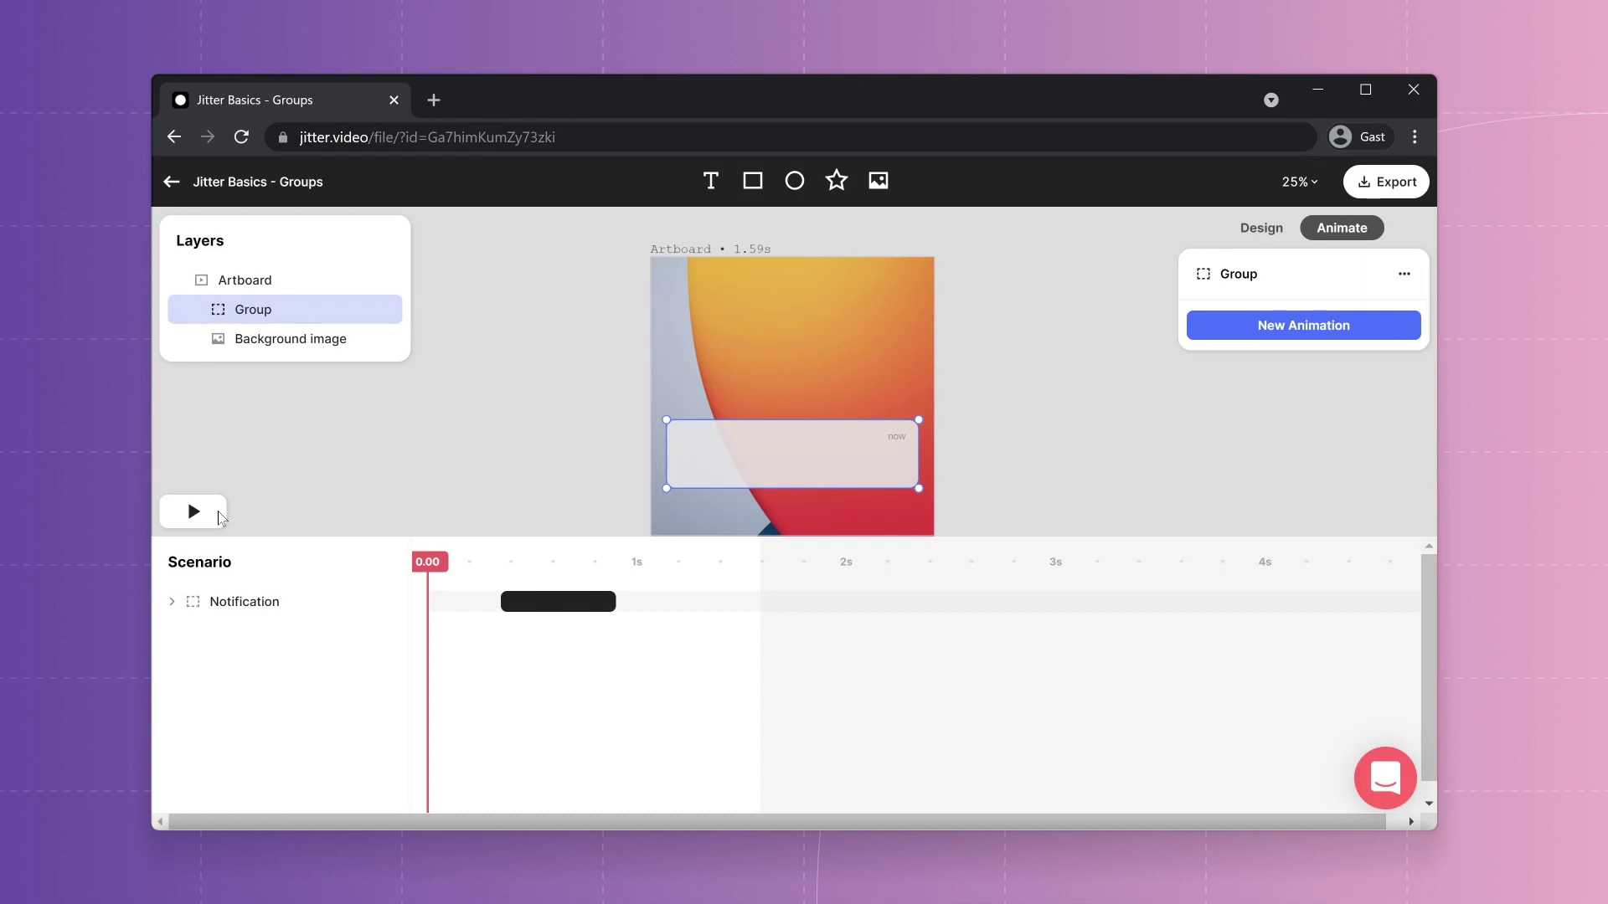
Preview the existing animation and scrub the timeline back to about 0.36 s
left_click(218, 511)
left_click(218, 510)
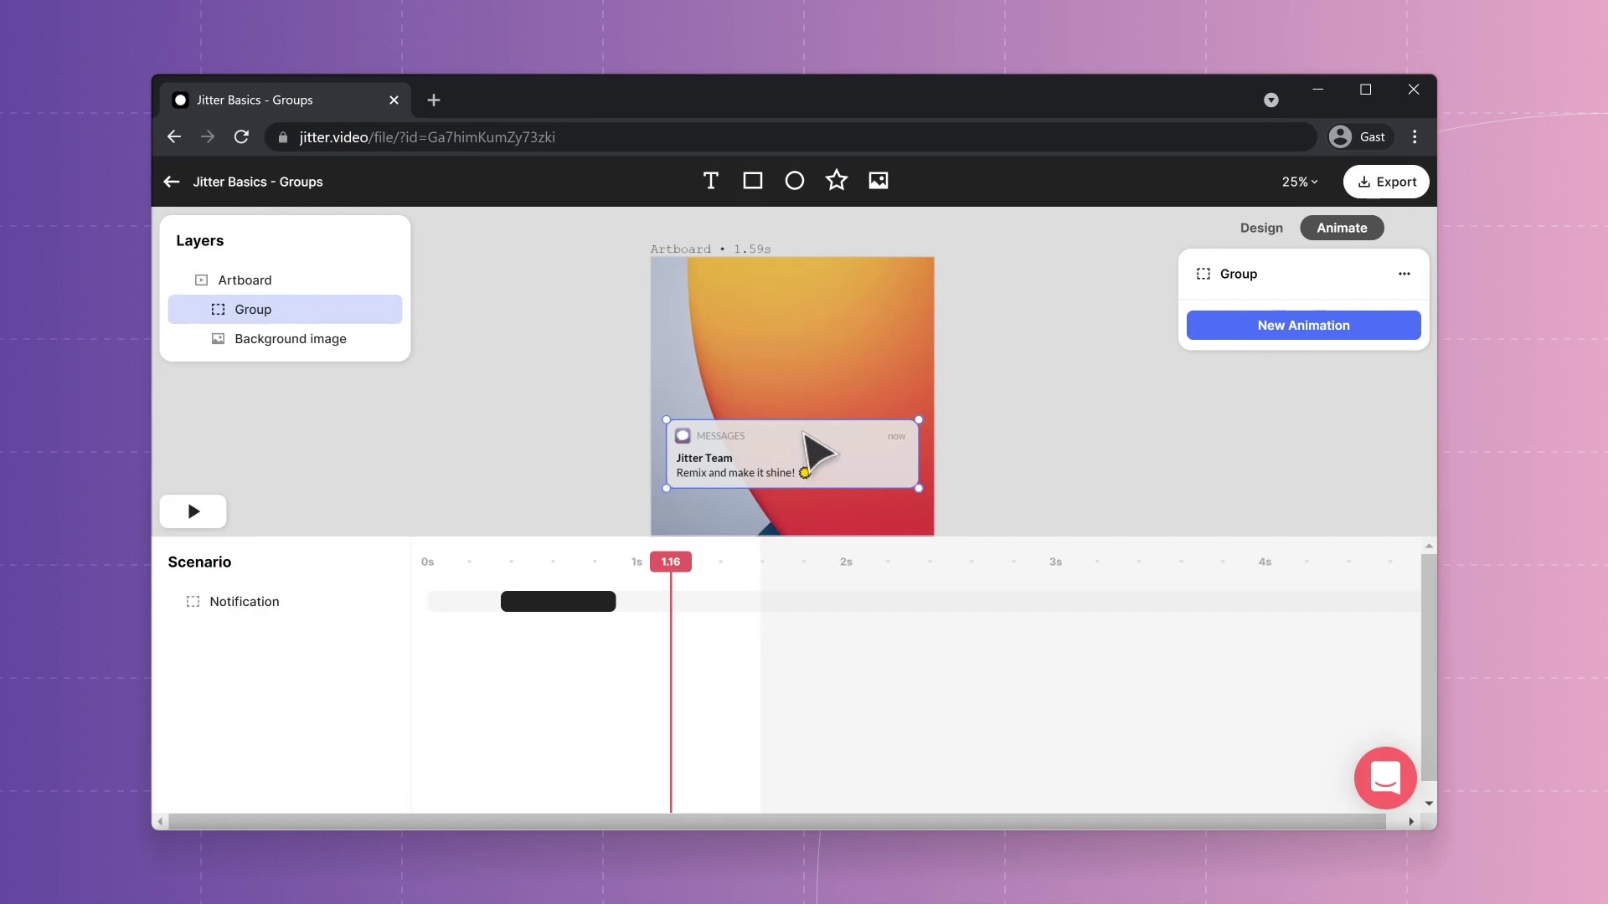
left_click_drag(664, 573, 500, 578)
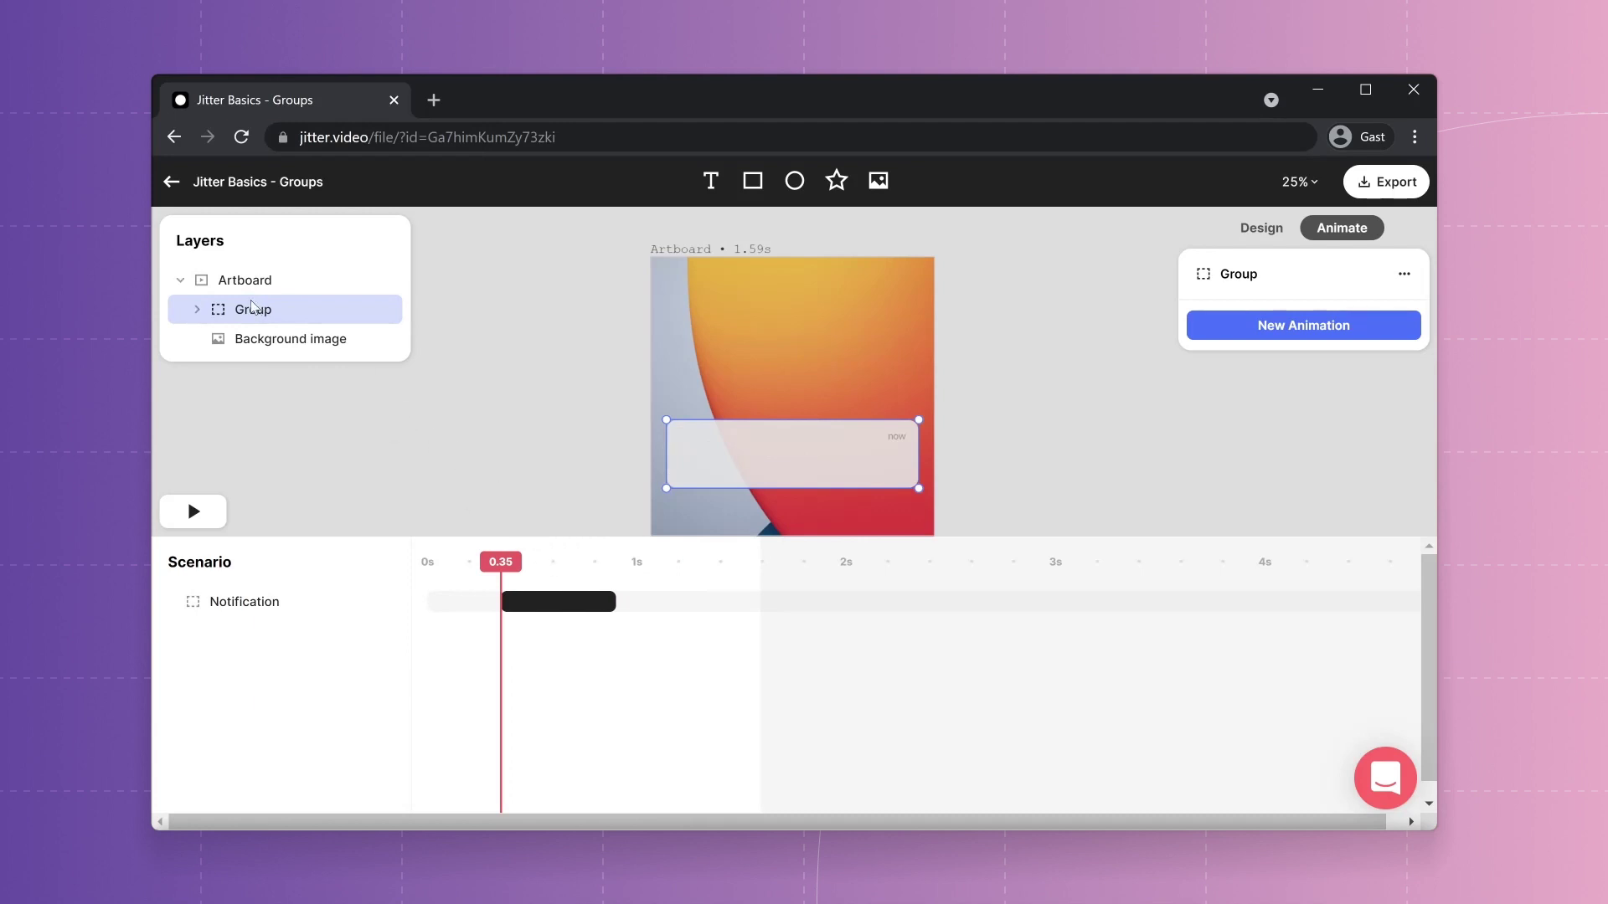
Add a custom Move animation shifting the group up by Y -80 over 0.55 s, and replay it
left_click(1261, 326)
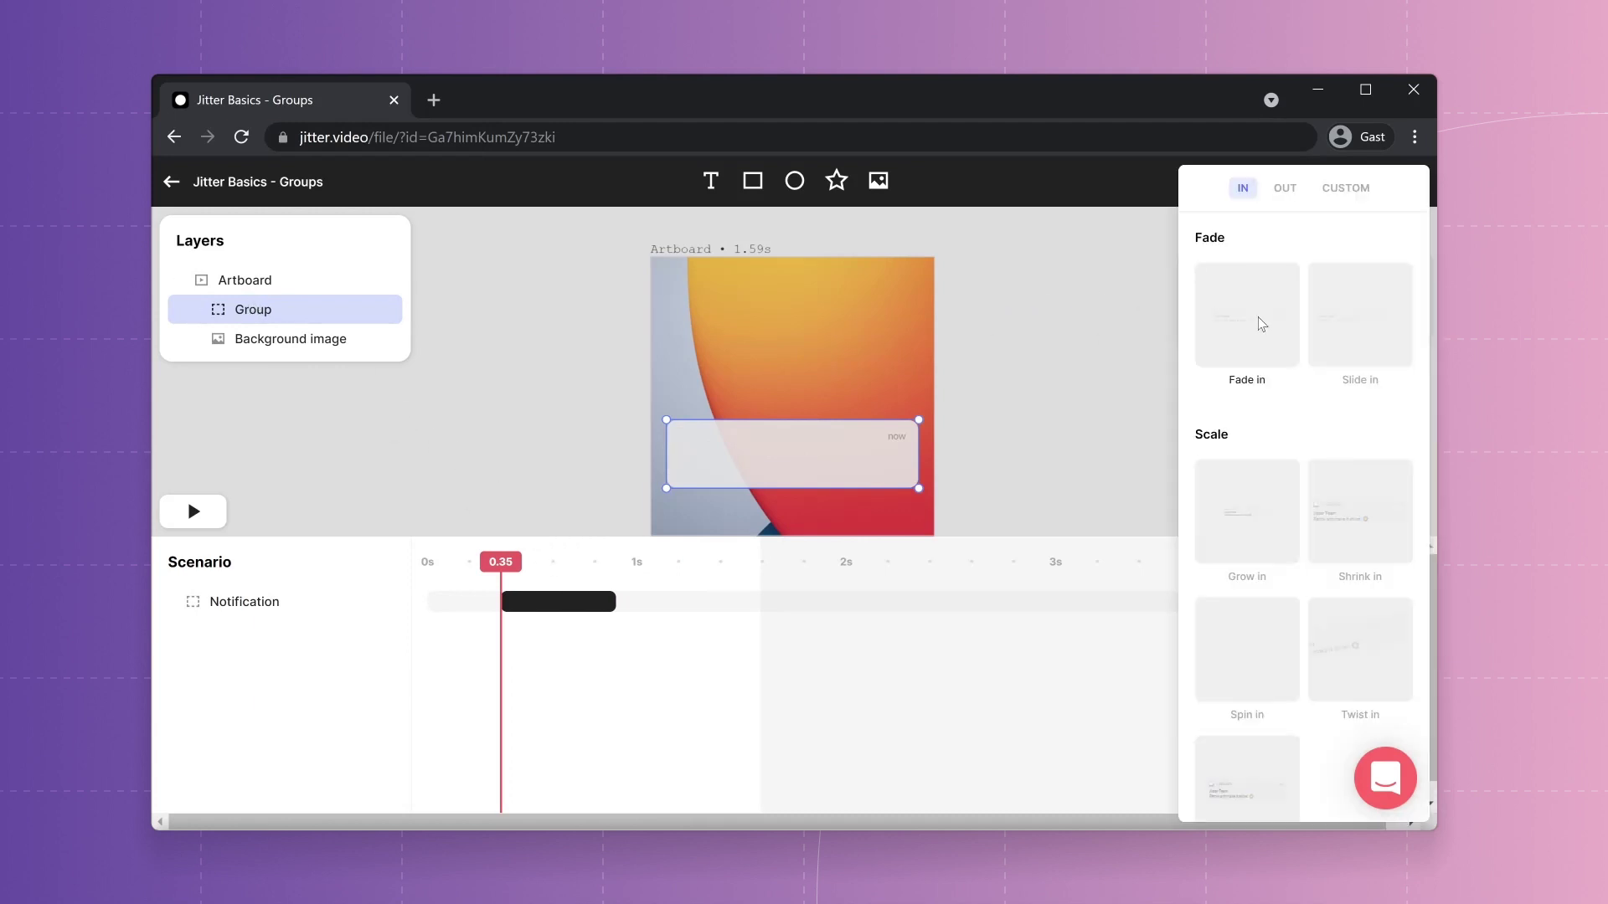
left_click(1346, 184)
left_click(1270, 424)
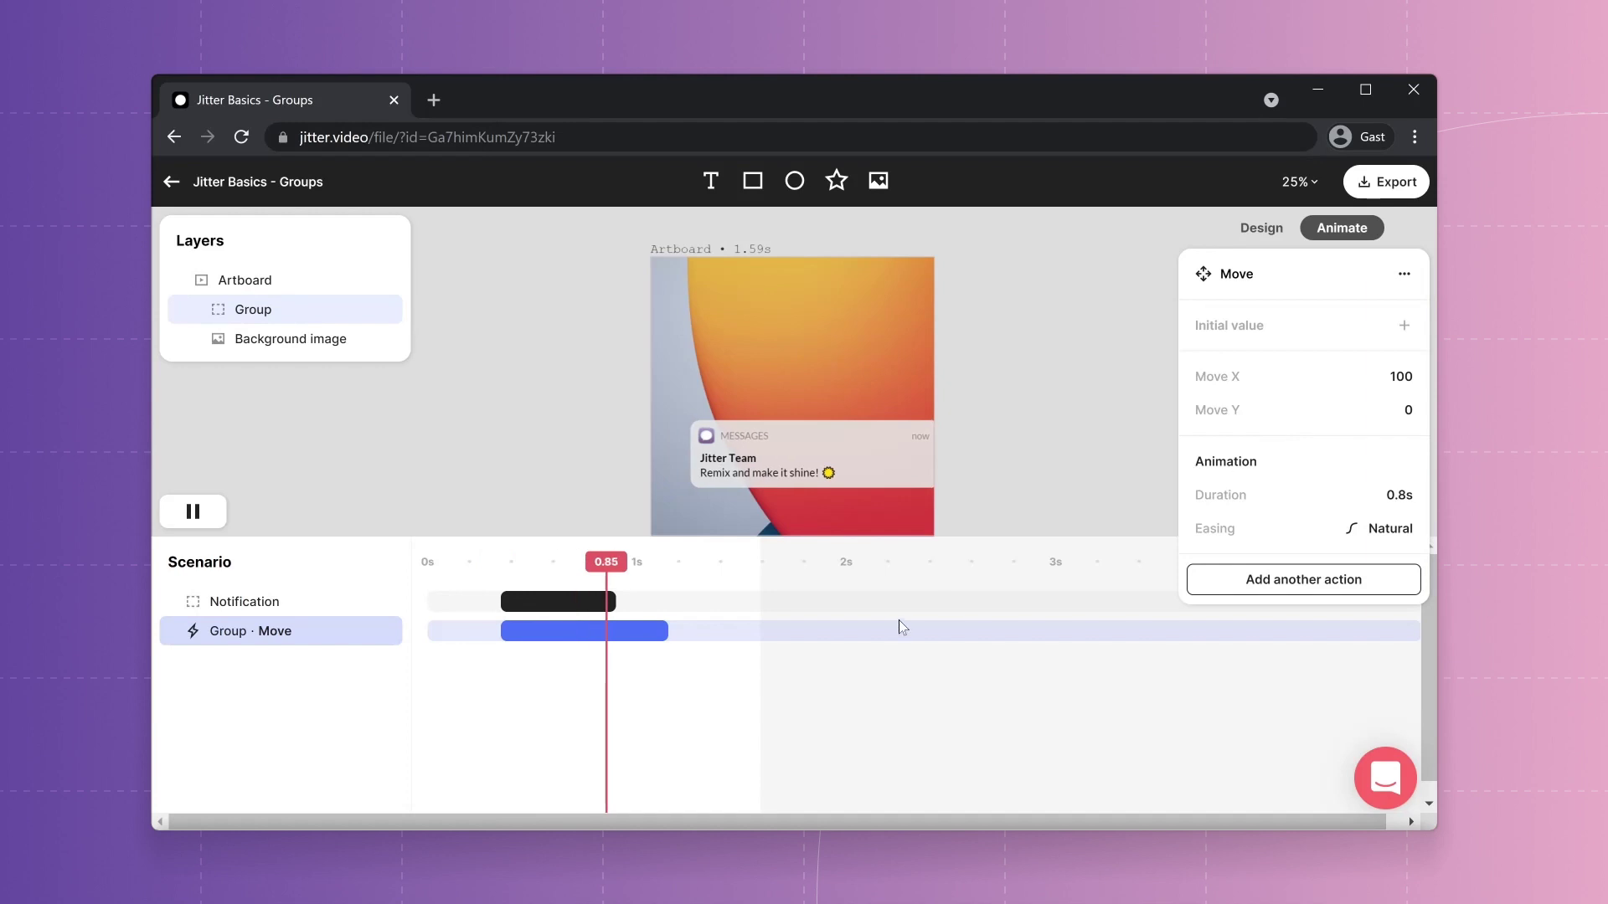
left_click_drag(817, 463, 794, 433)
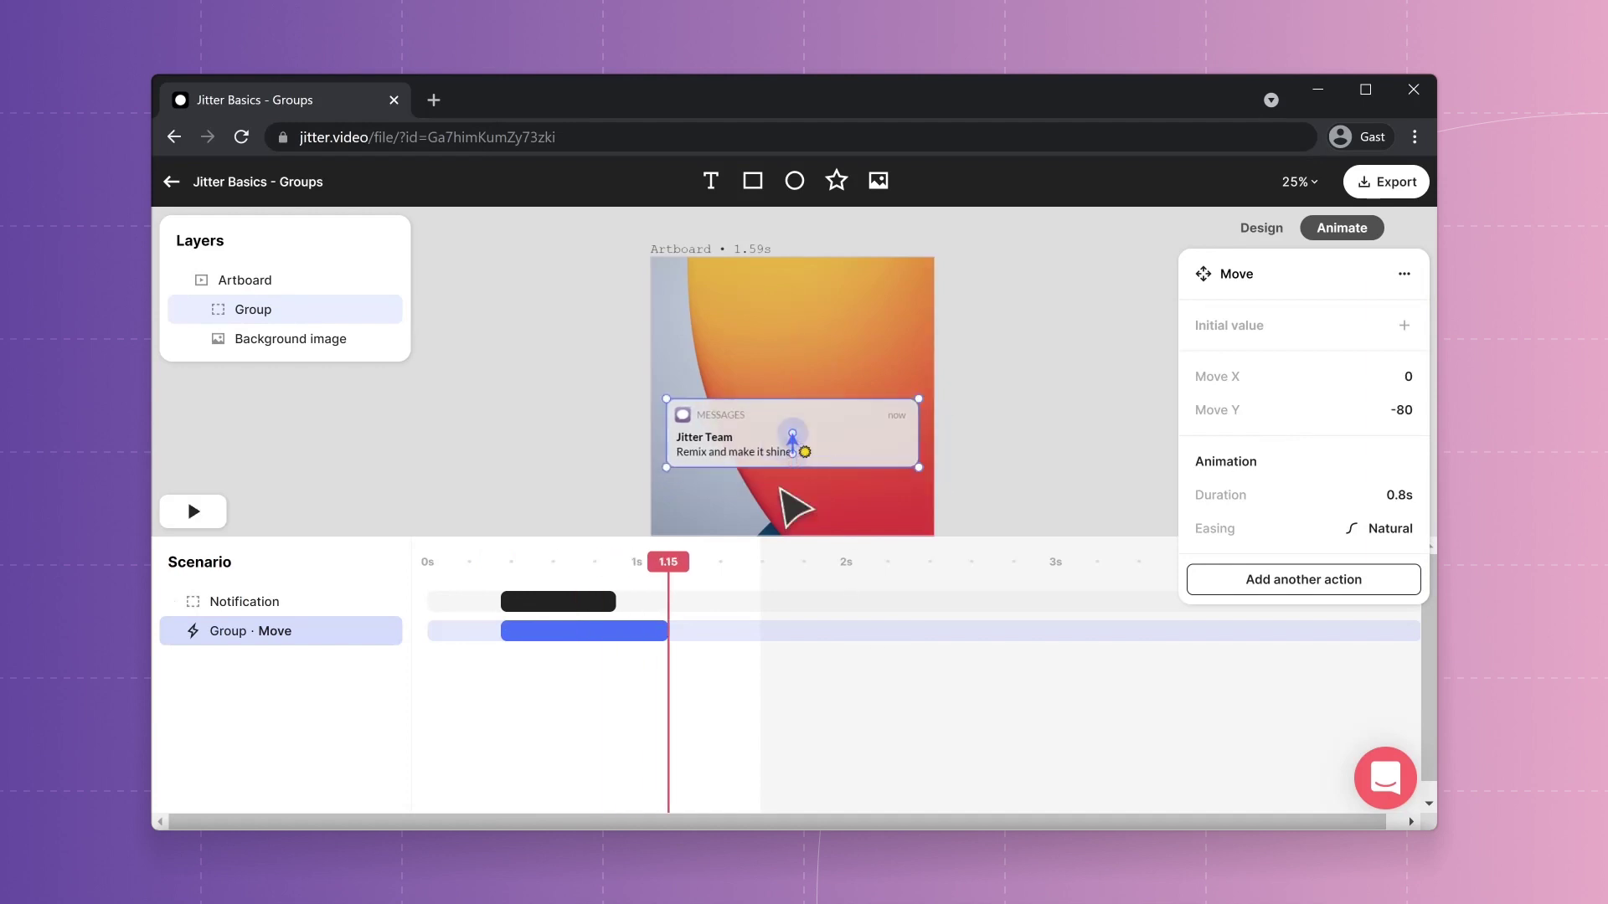
left_click_drag(667, 632, 616, 634)
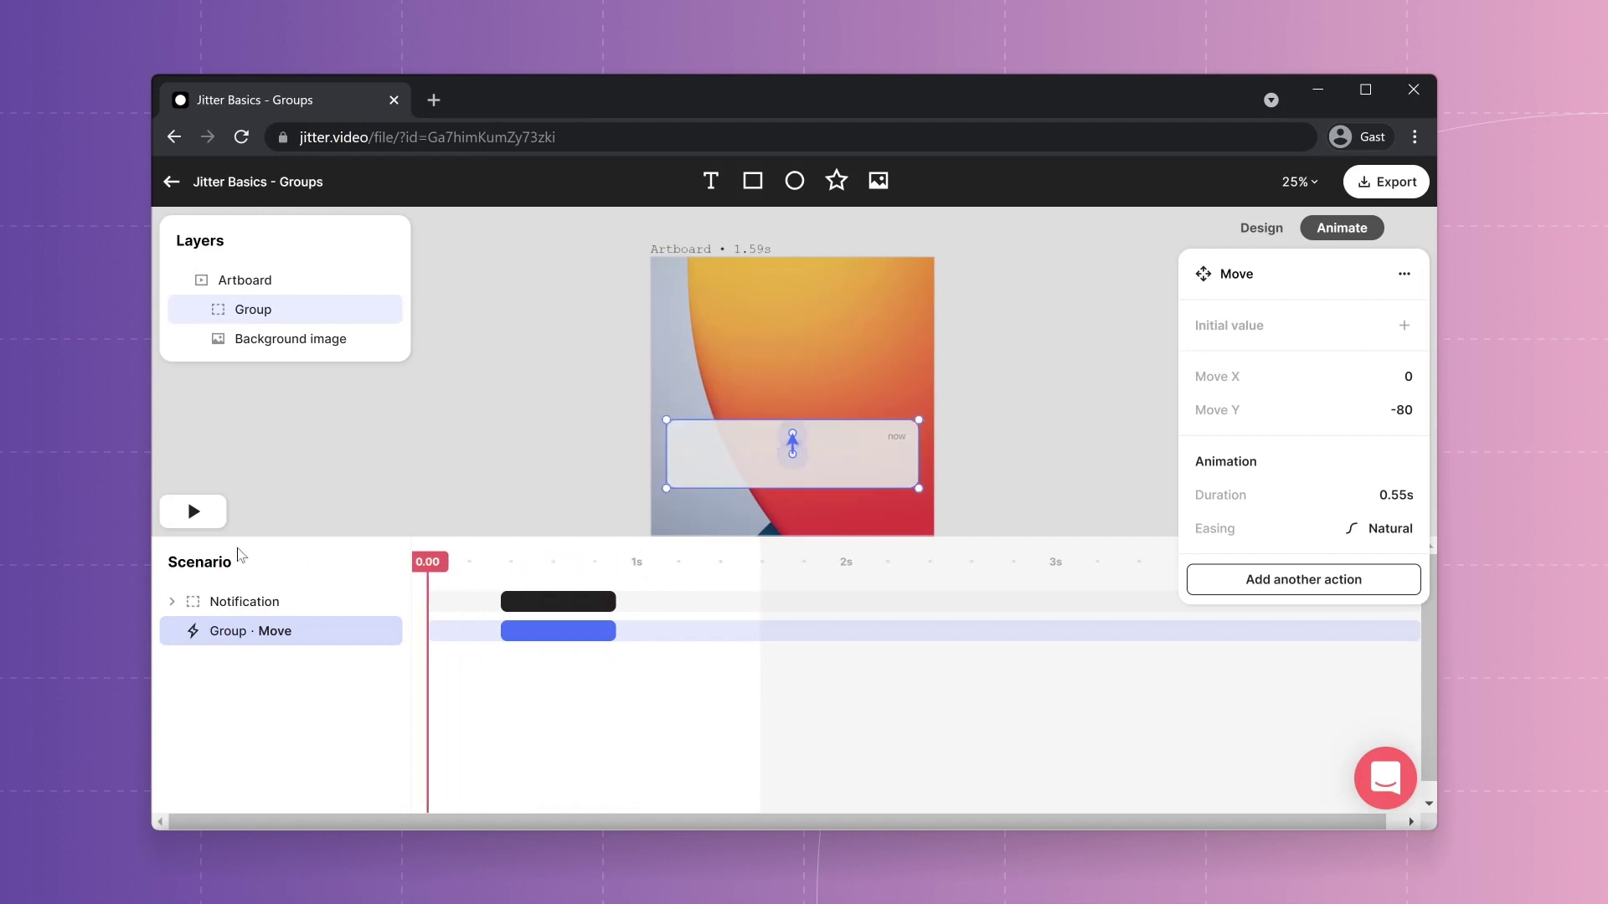
left_click(199, 518)
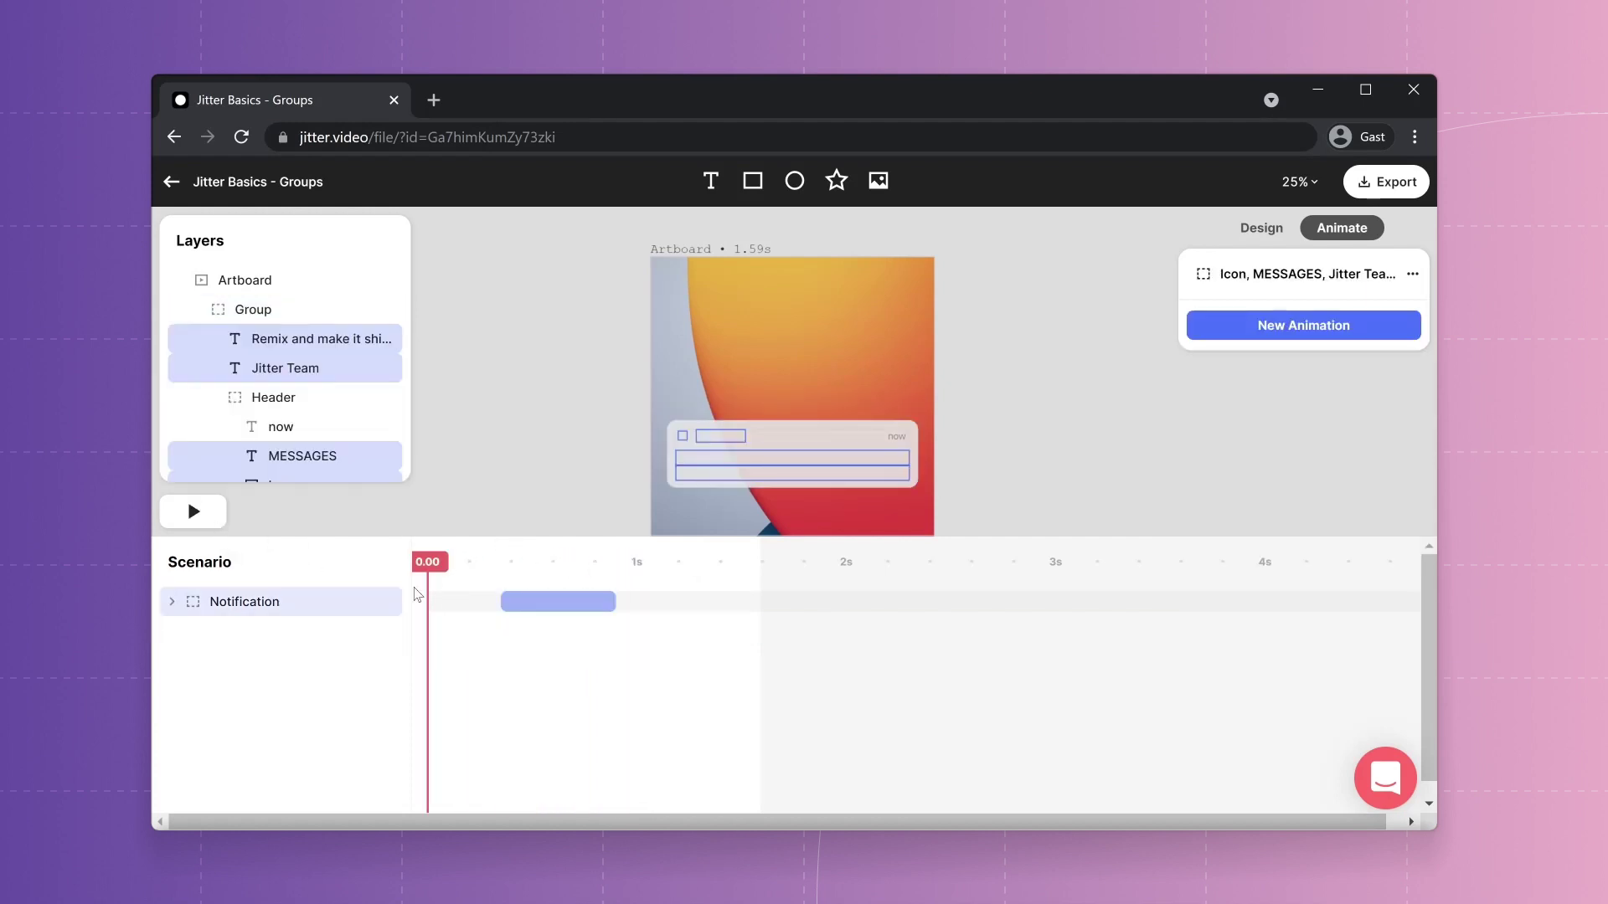
Ungroup the Notification sequence into Icon Grow in, MESSAGES Mask in and two Slide in animations
left_click(245, 613)
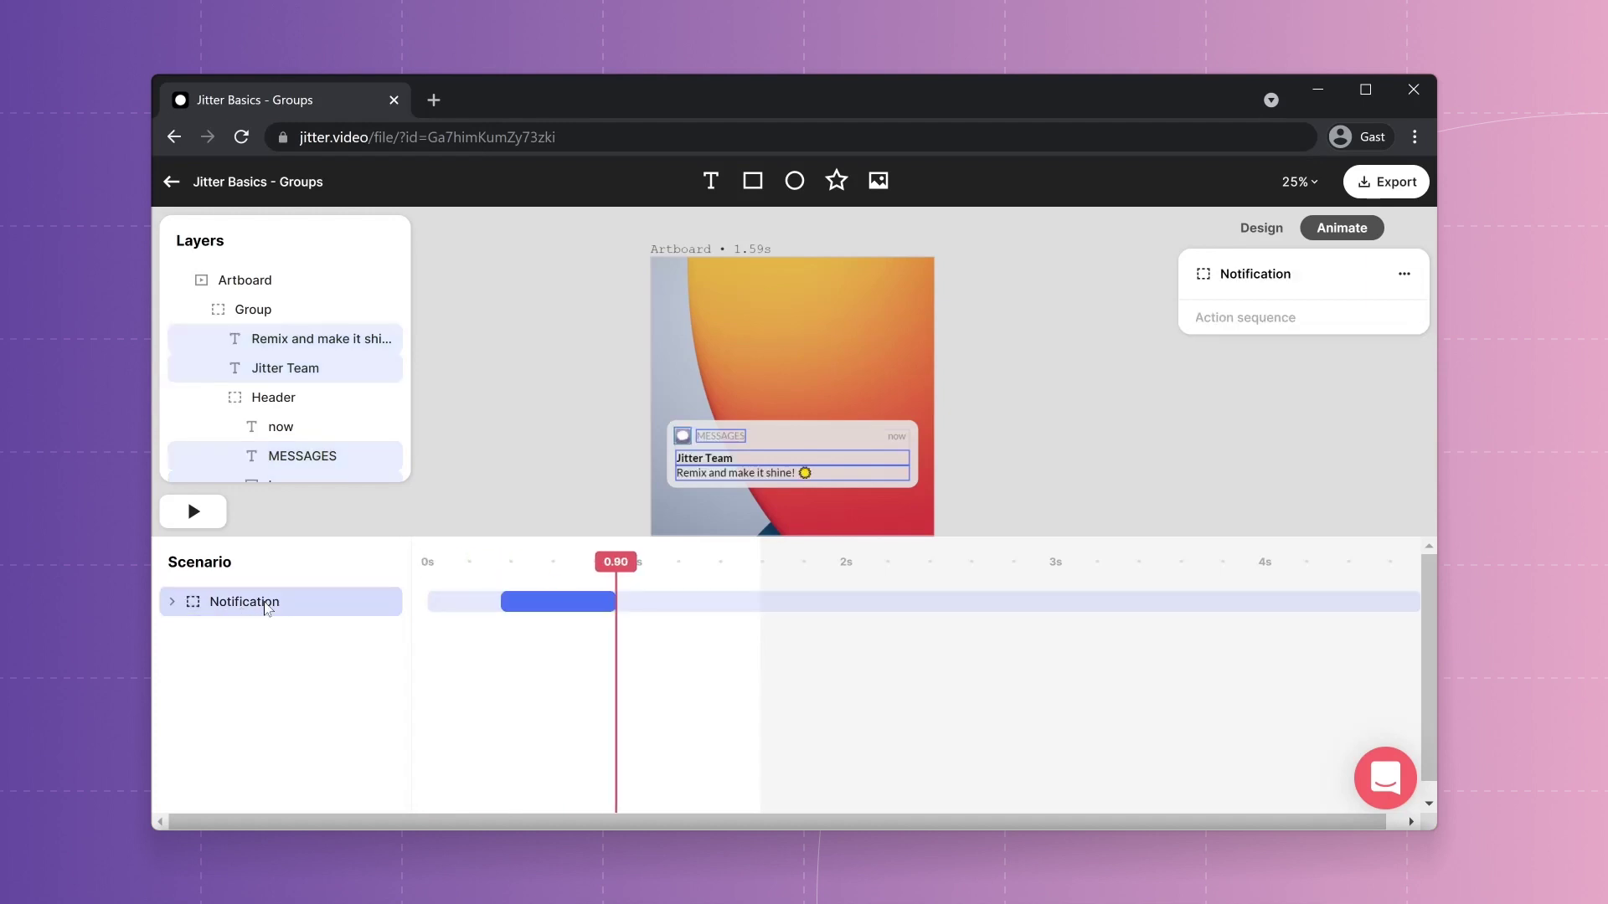
left_click_drag(575, 564, 513, 565)
left_click(170, 603)
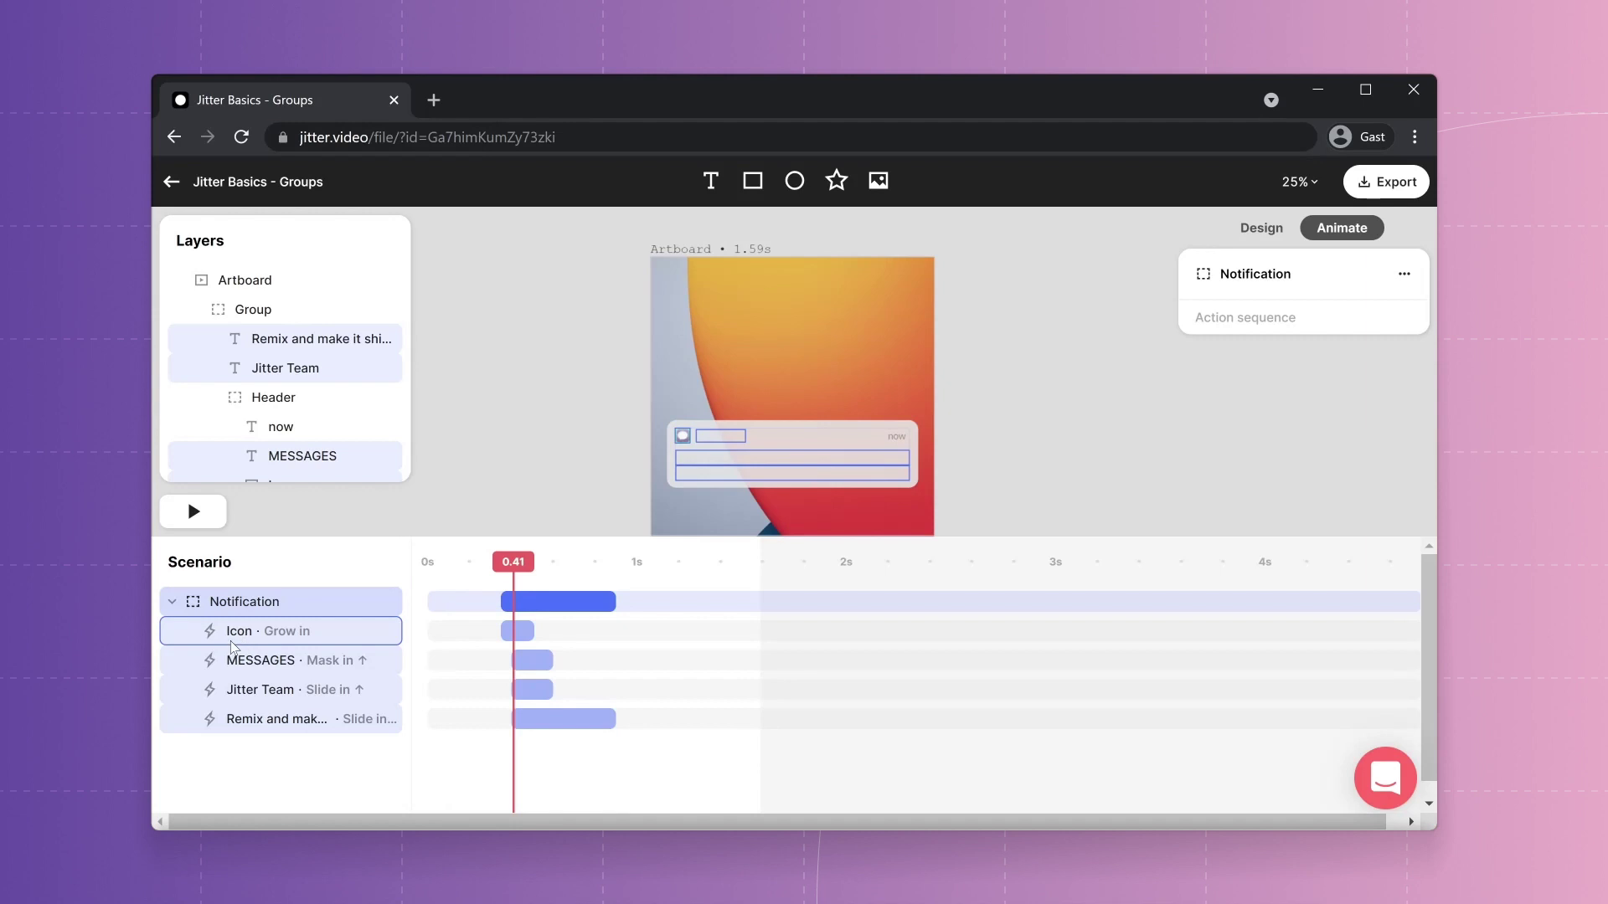
right_click(273, 605)
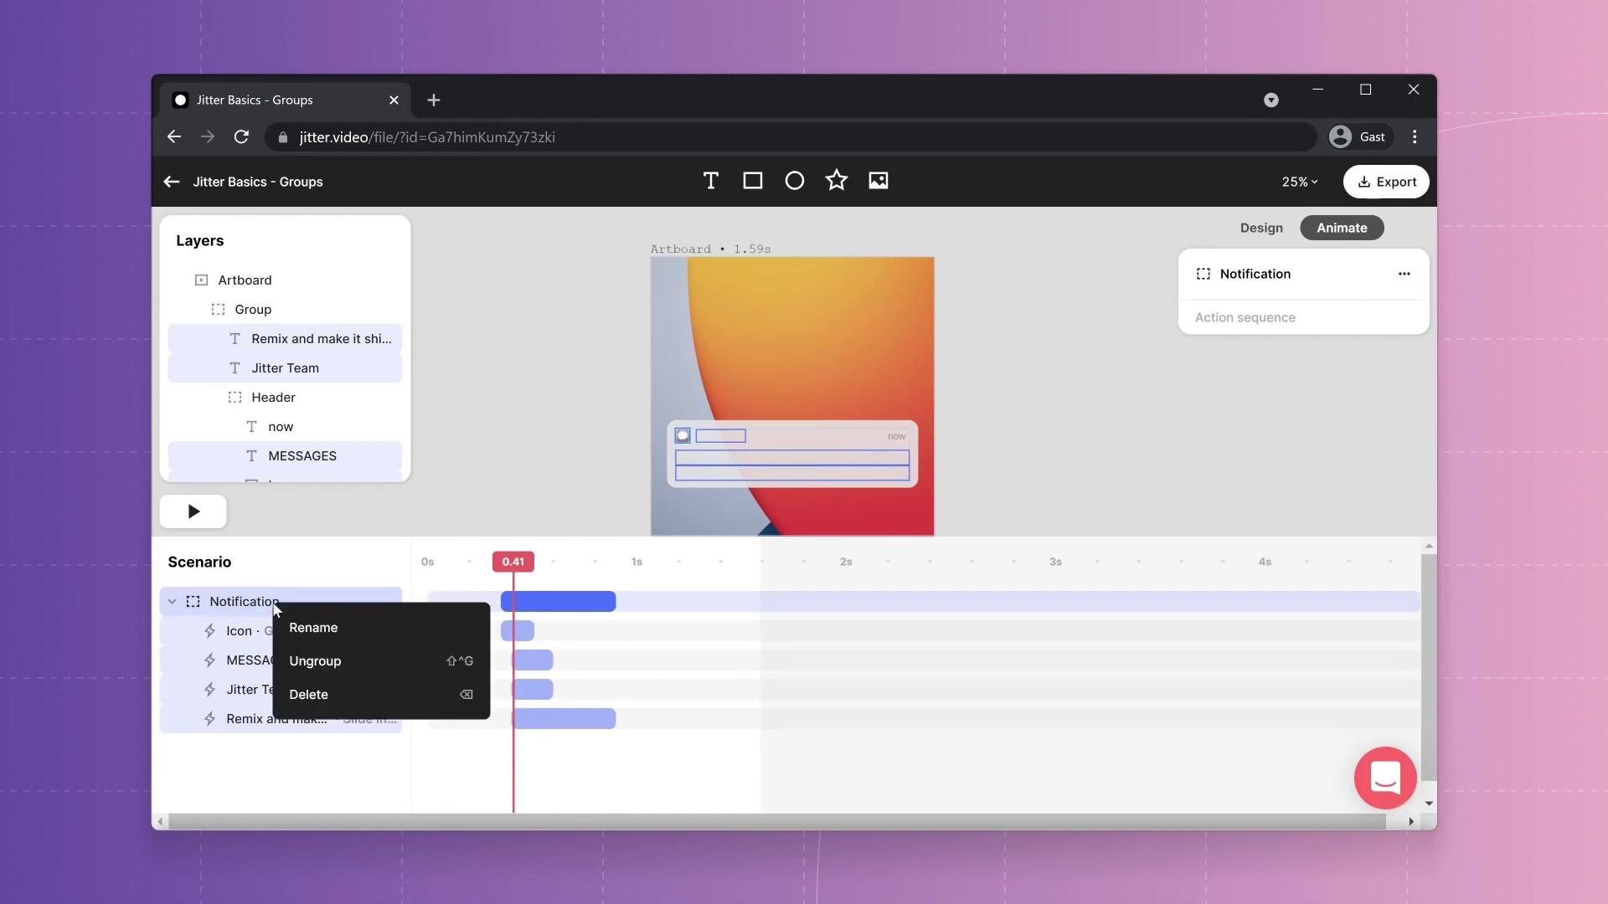
left_click(327, 661)
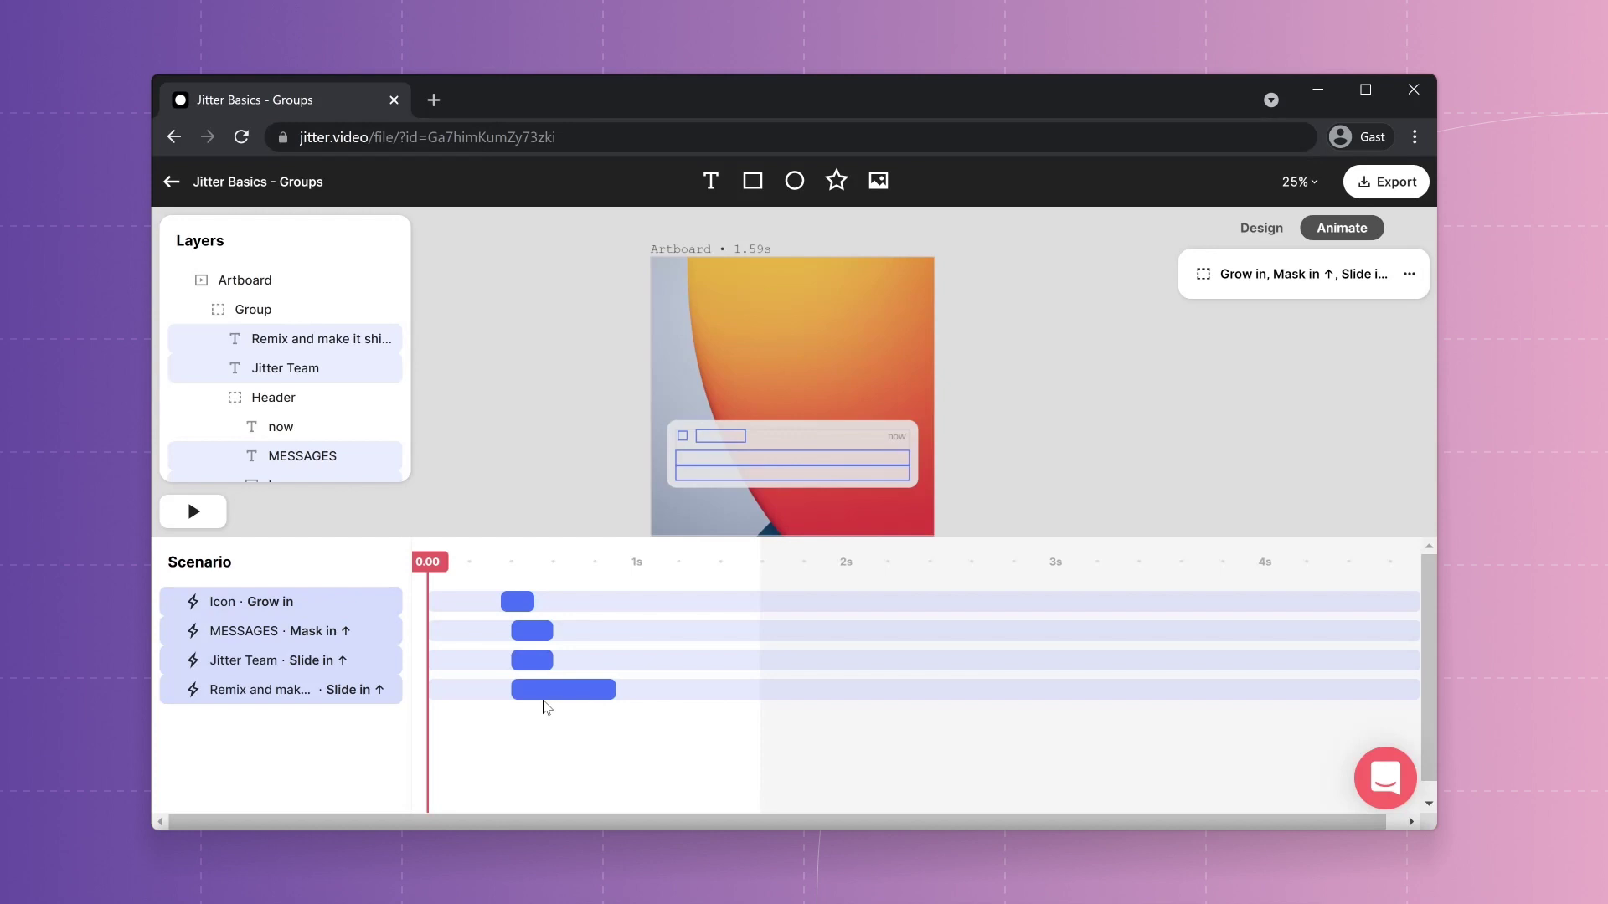
Group the four entrance animations with Ctrl+G and rename the new sequence 'Notification'
key("ctrl+g")
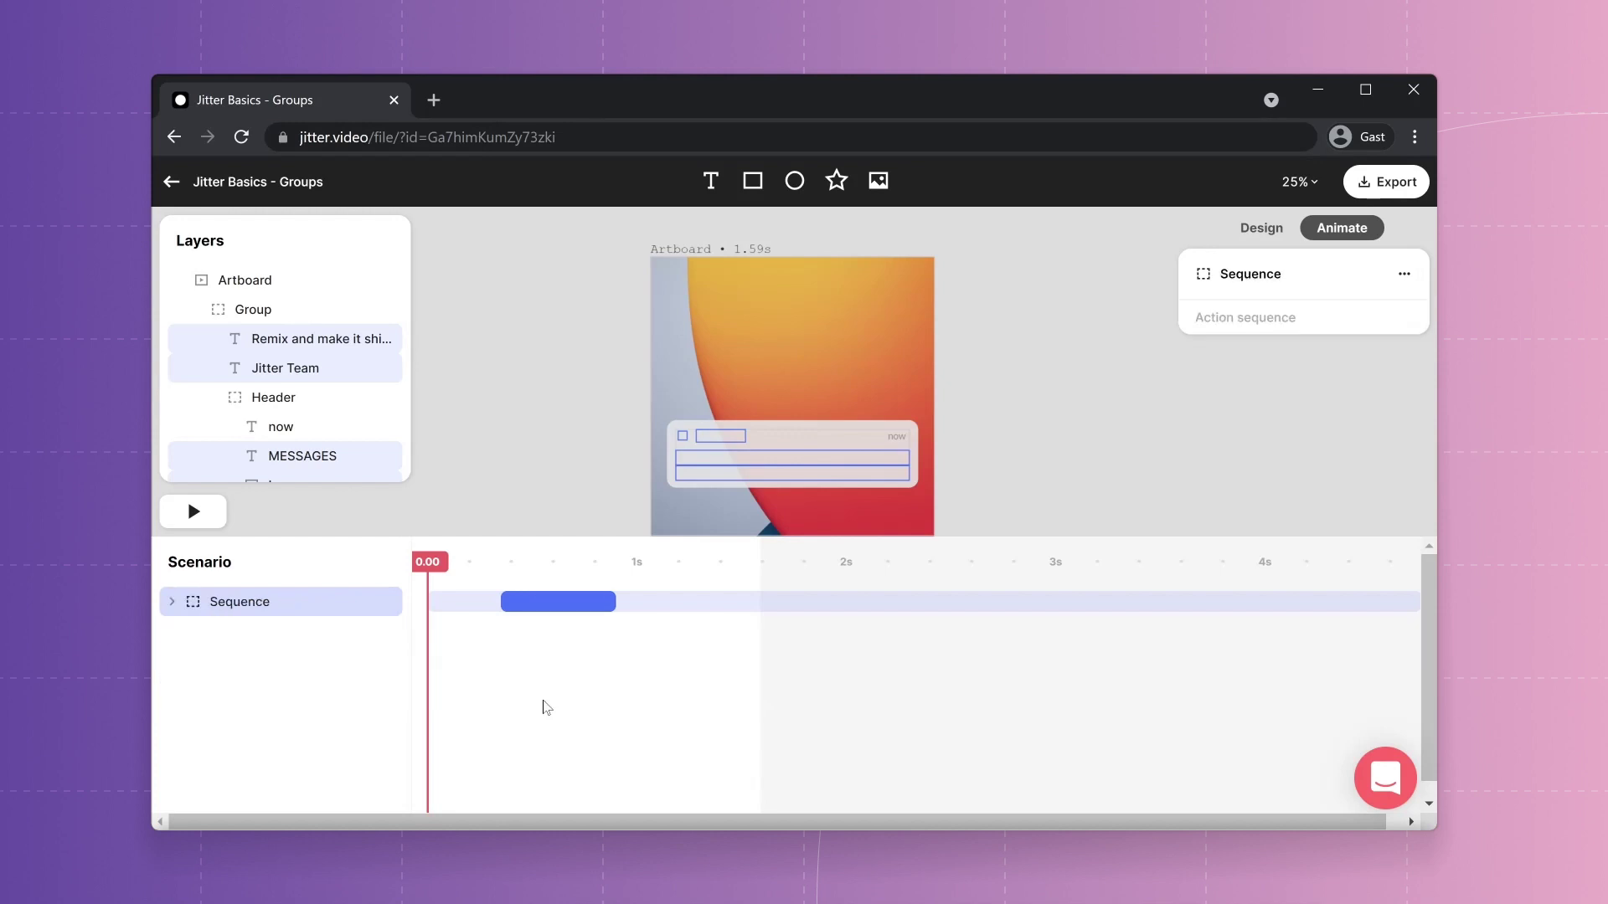
right_click(255, 606)
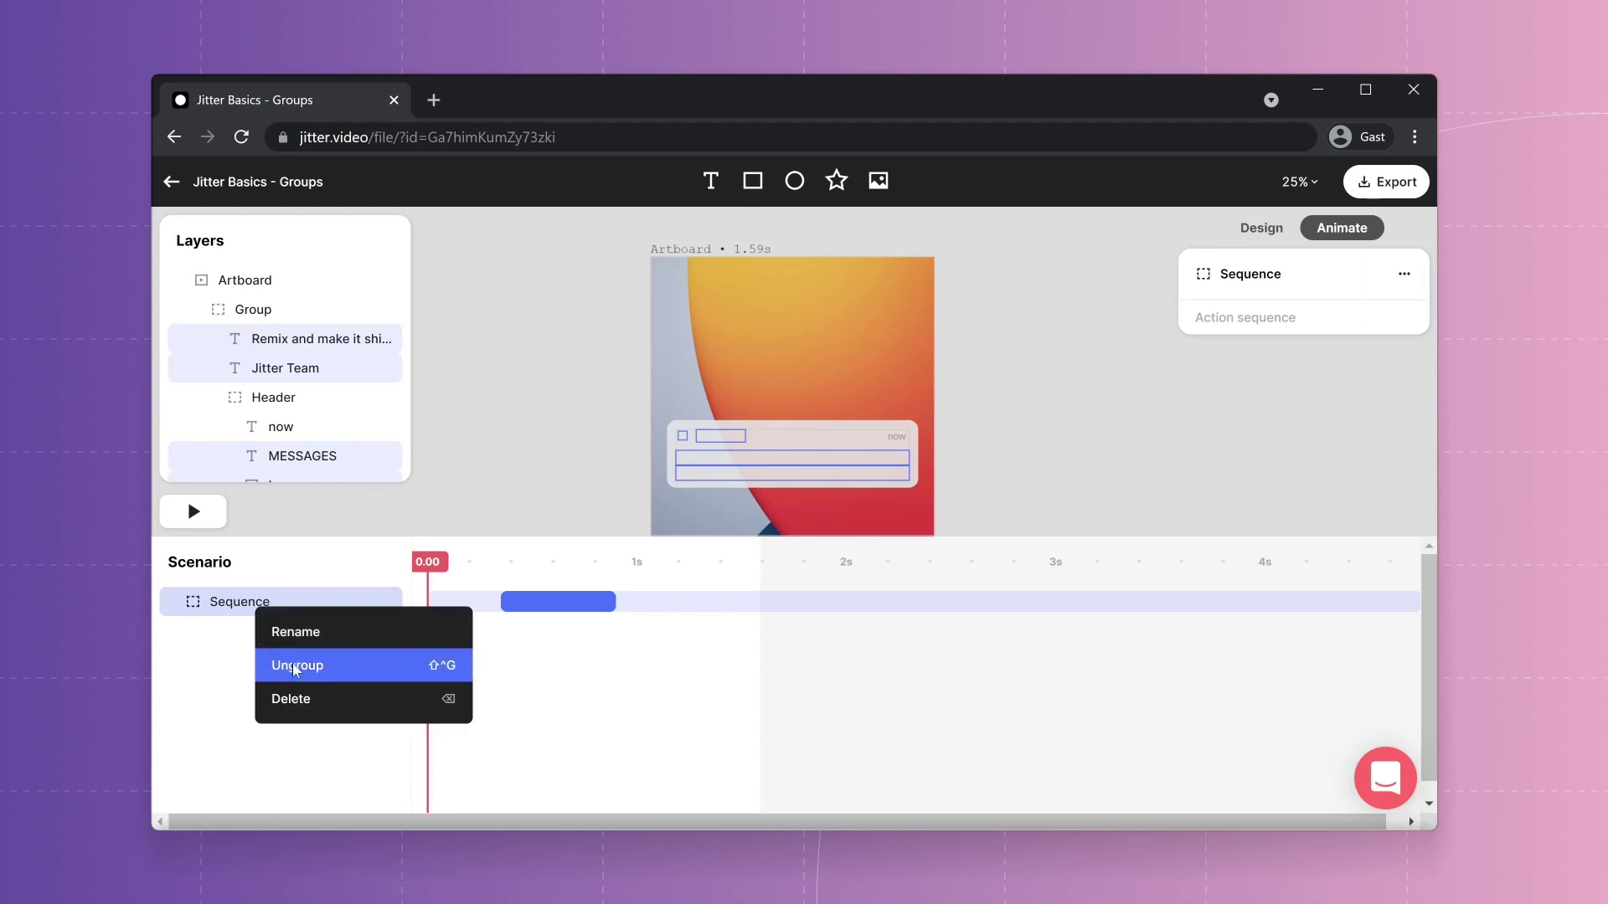
left_click(295, 642)
type("Noti")
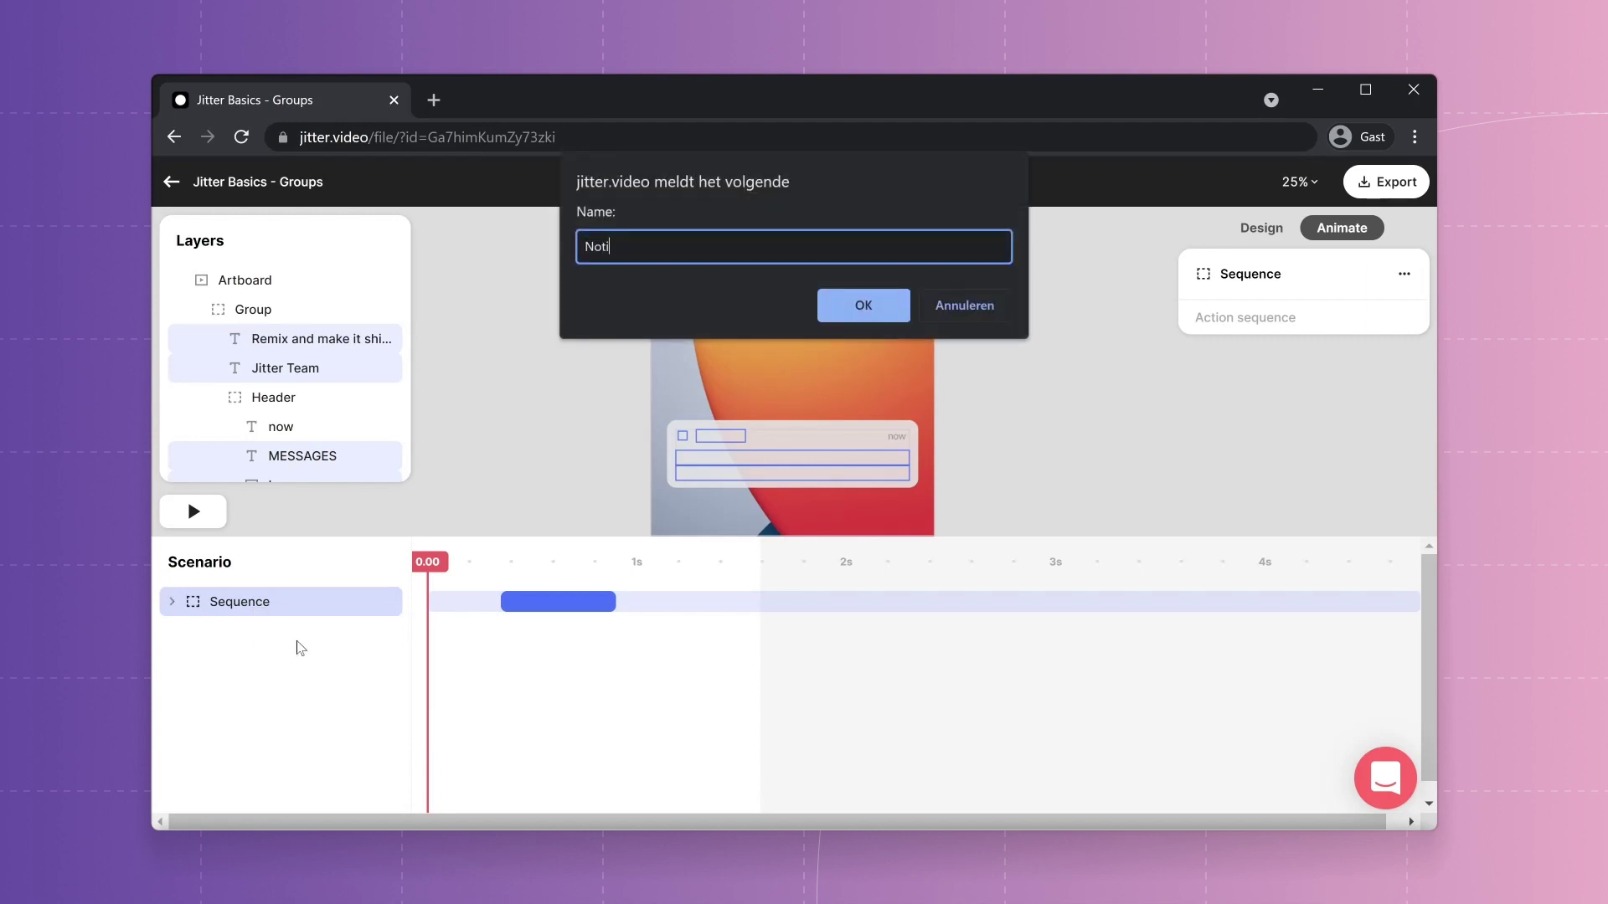
type("fication")
key("Return")
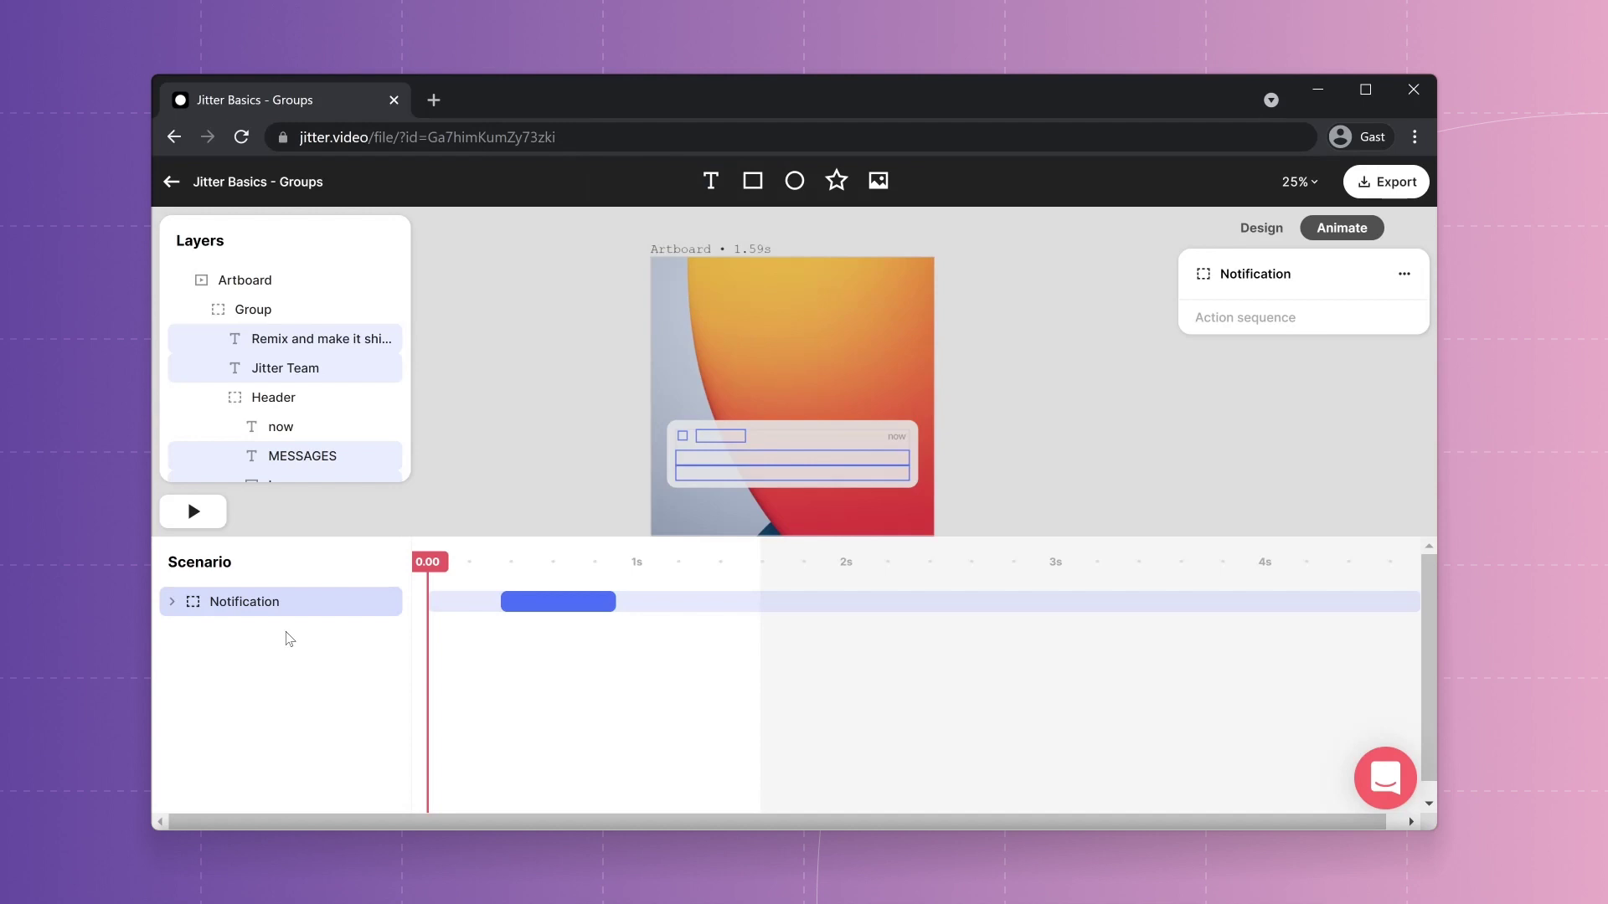